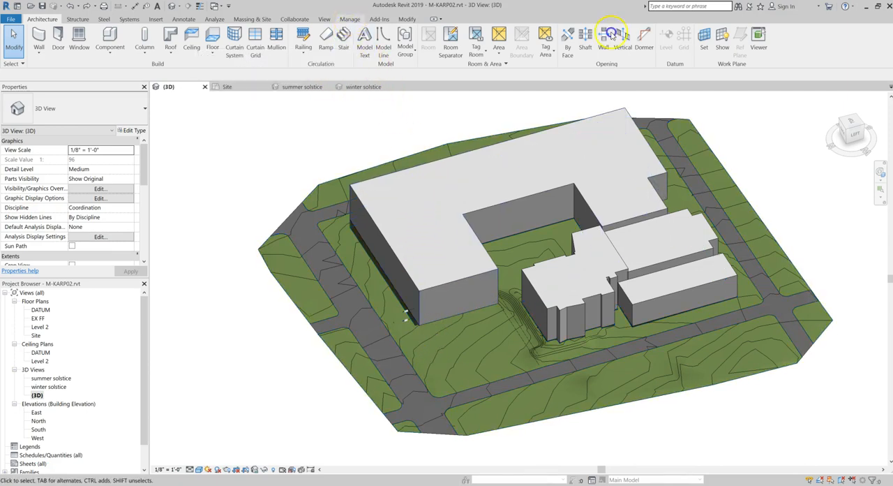
Check the project's location in the location, weather and site settings without changing it
left_click(349, 19)
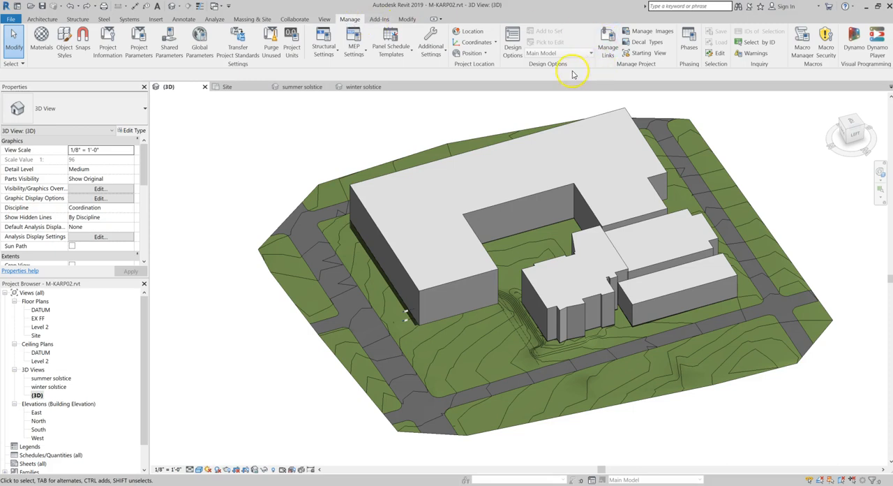
left_click(473, 33)
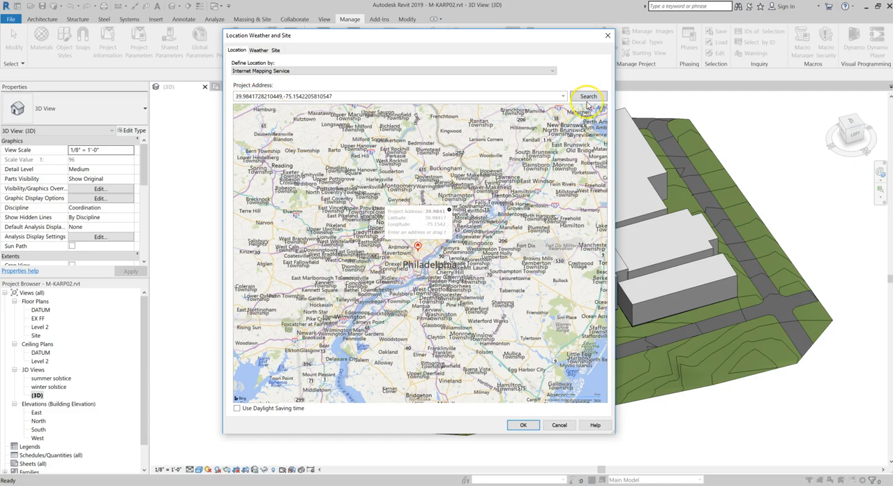
left_click(555, 424)
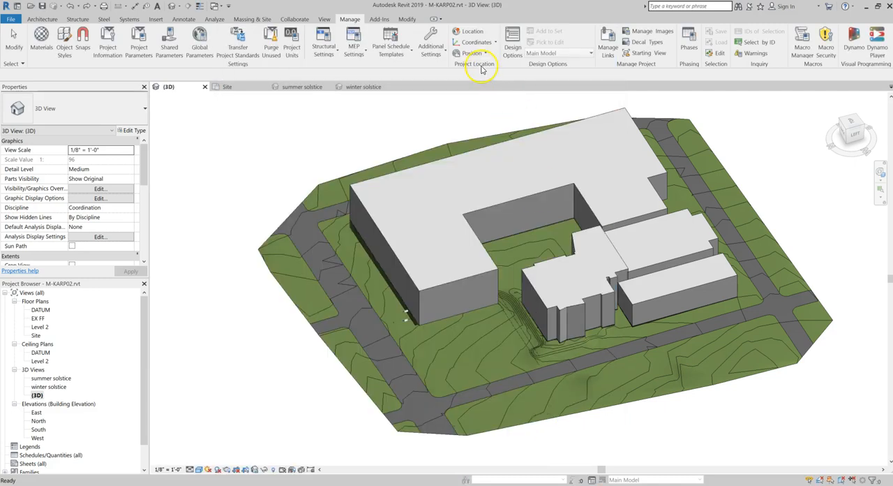
Check the available project position options and the Site floor plan's orientation setting, returning to the default 3D view
left_click(477, 56)
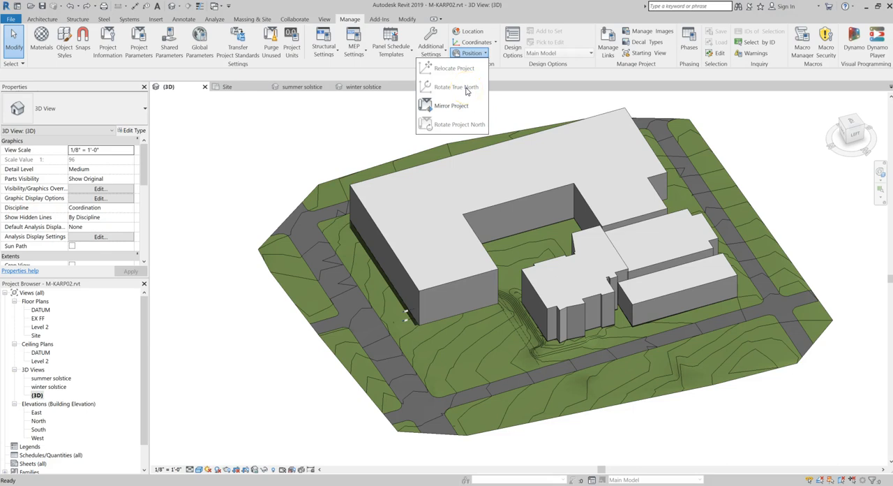
left_click(35, 336)
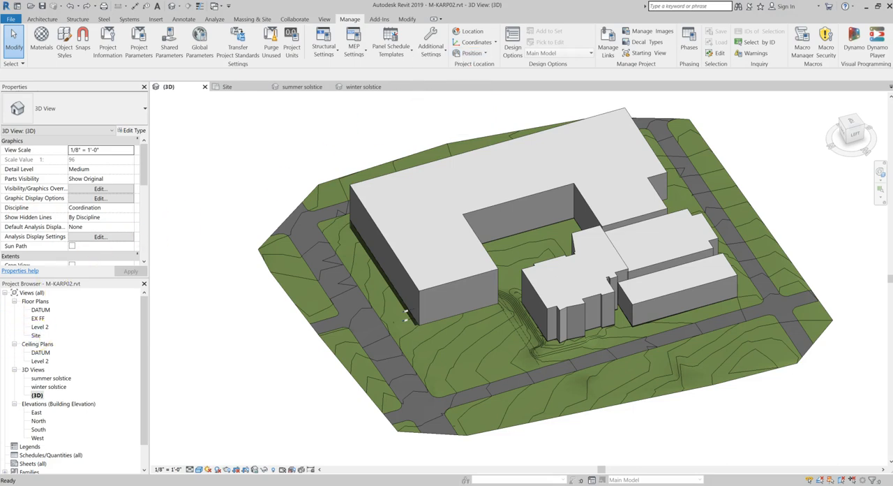
double_click(37, 335)
left_click(105, 217)
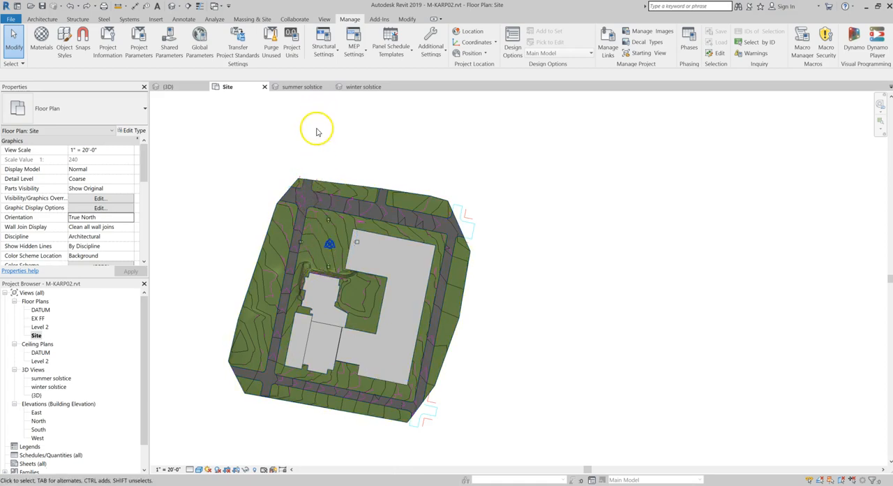
double_click(36, 395)
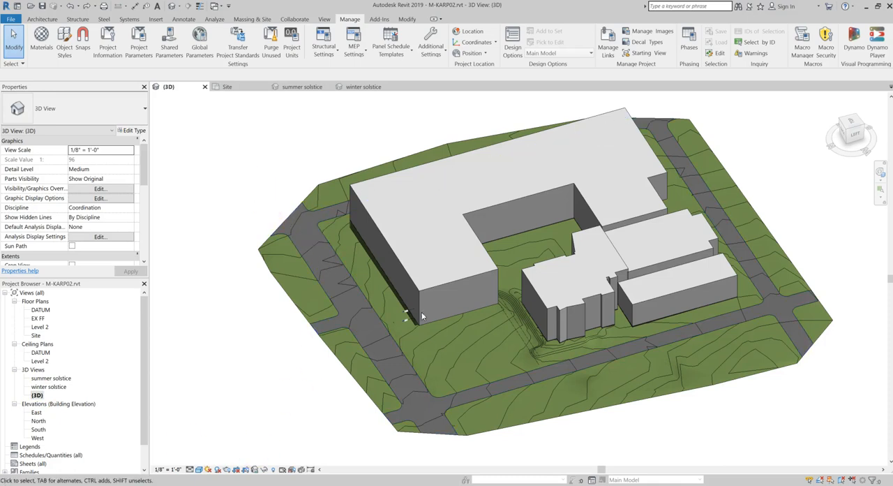
Start a new in-place mass, accepting the proposed name
scroll(484, 325, "up", 2)
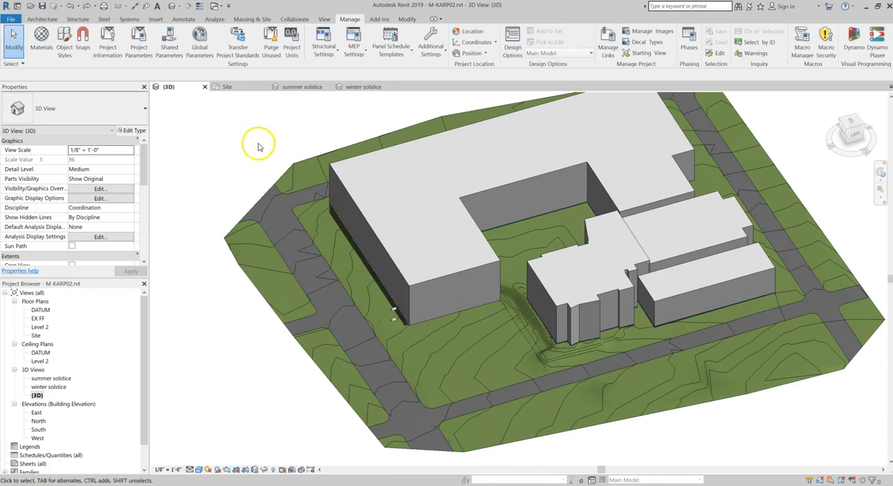
left_click(252, 19)
left_click(98, 42)
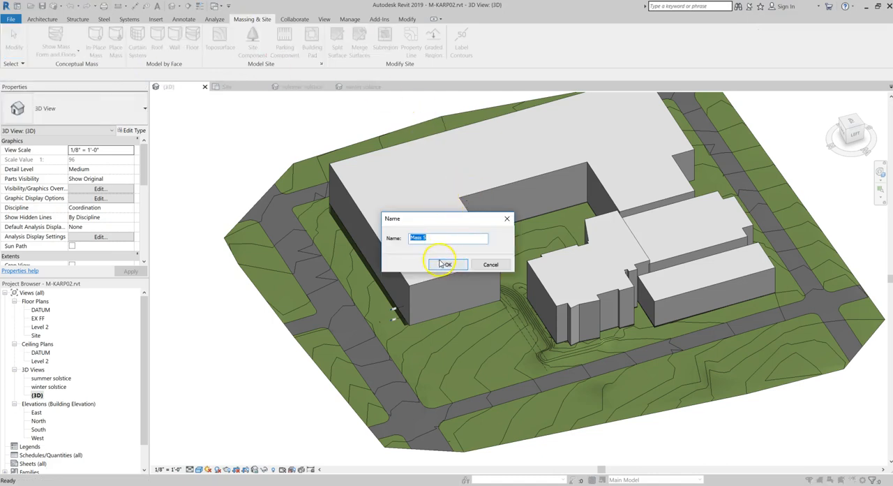
left_click(437, 264)
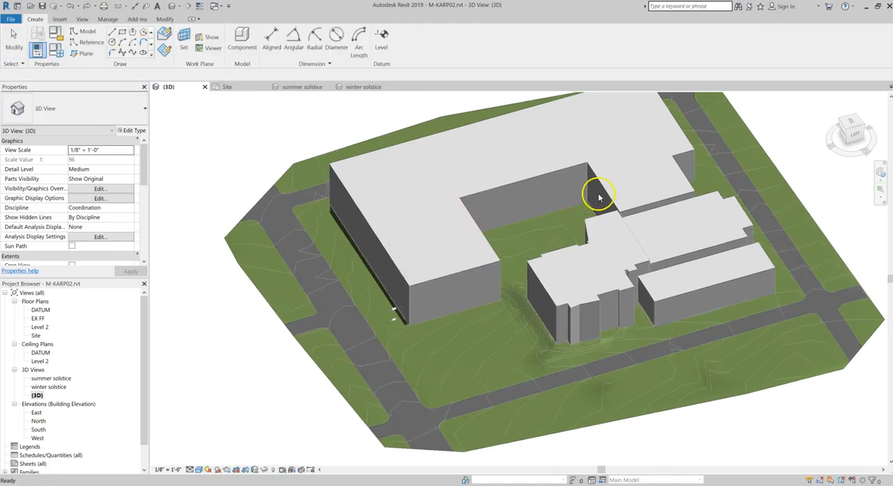
Draw a circle of about 60' radius on level EX FF in the open lawn between the L-shaped wing's end and the street corner
left_click(850, 125)
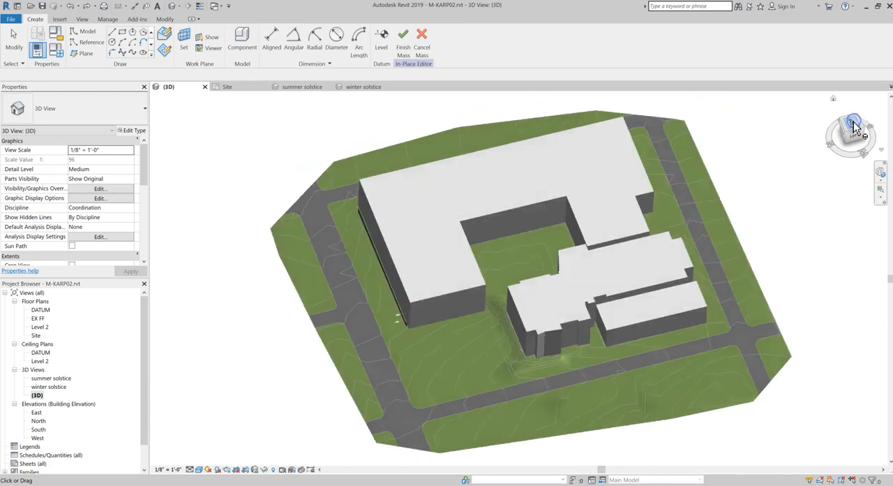
scroll(493, 313, "up", 4)
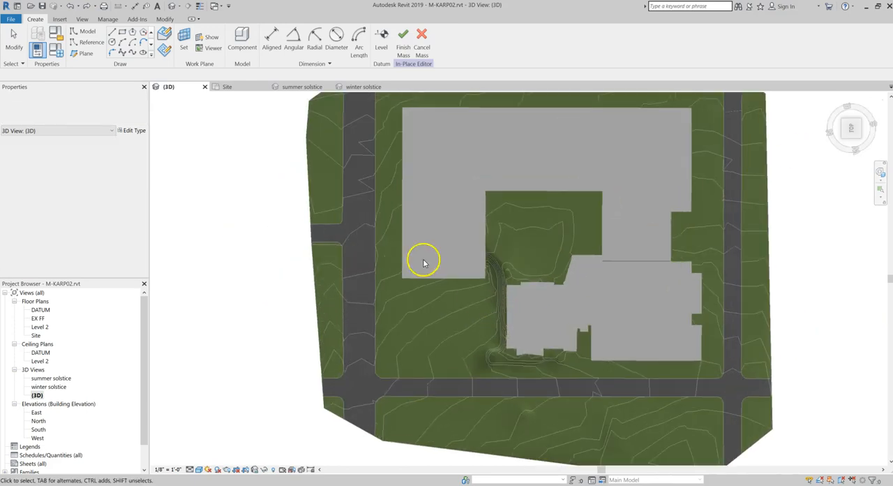
left_click(121, 52)
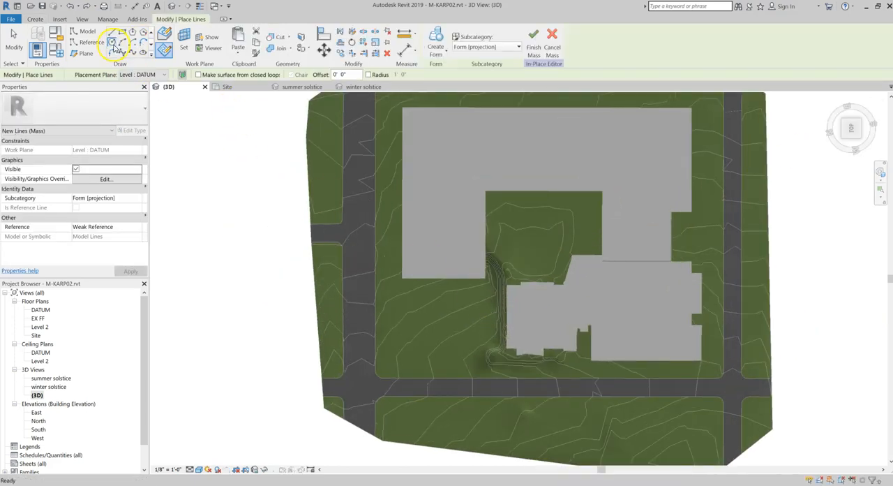
left_click(143, 75)
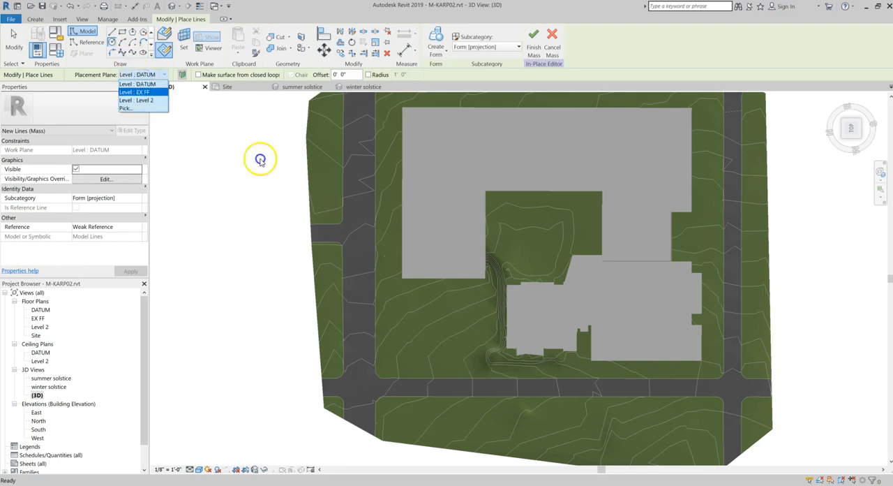
left_click(136, 86)
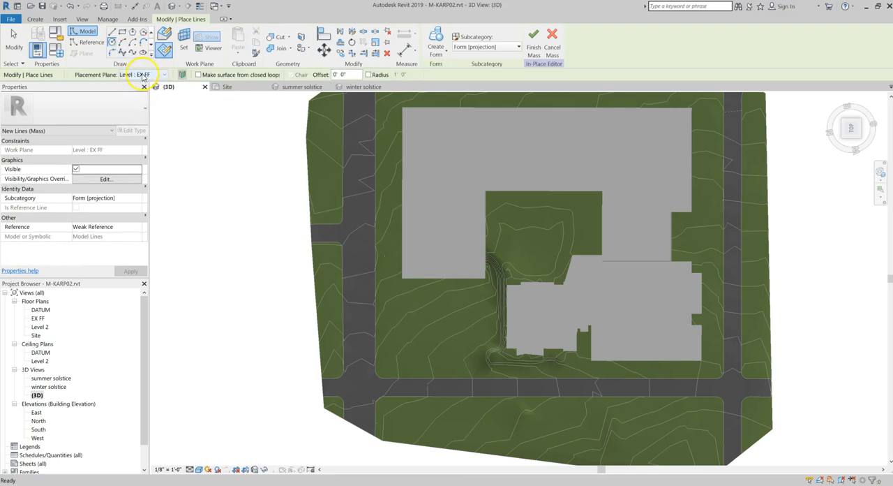
left_click(452, 316)
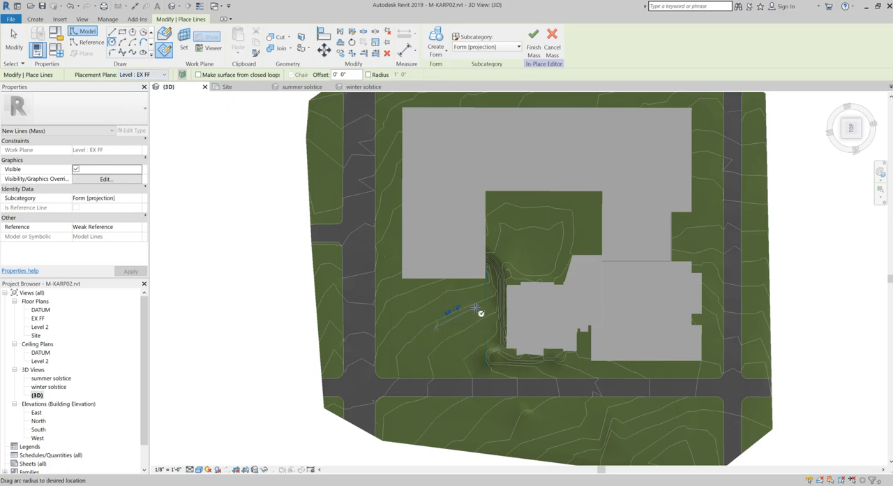
left_click(475, 312)
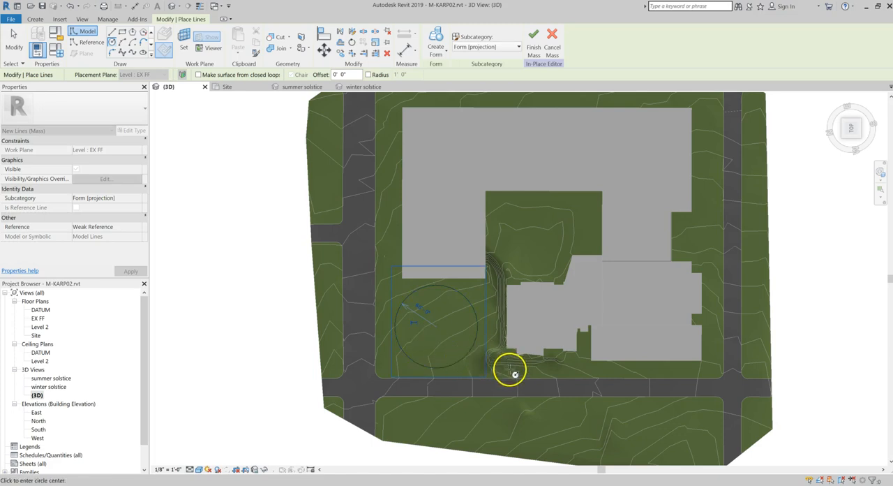
middle_click_drag(540, 377, 489, 281, "shift")
scroll(450, 322, "up", 2)
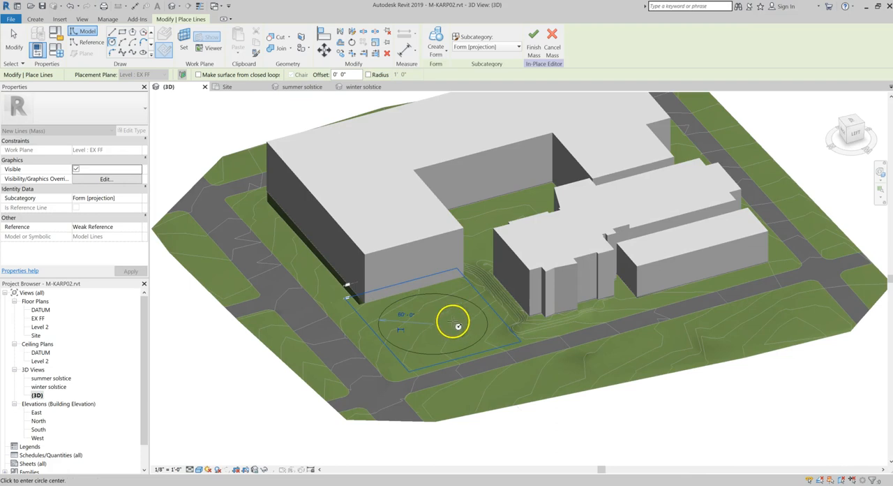
key("Escape")
key("Escape")
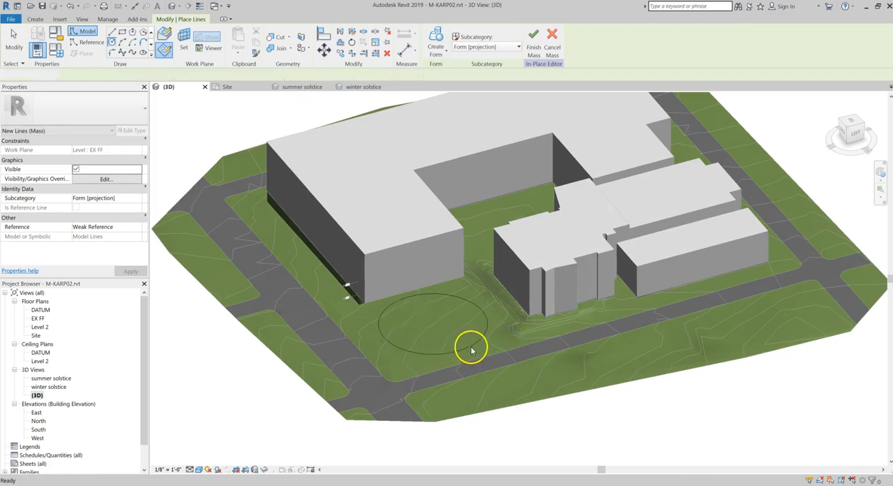
Create a solid cylindrical form from the circle on the lawn
left_click(471, 348)
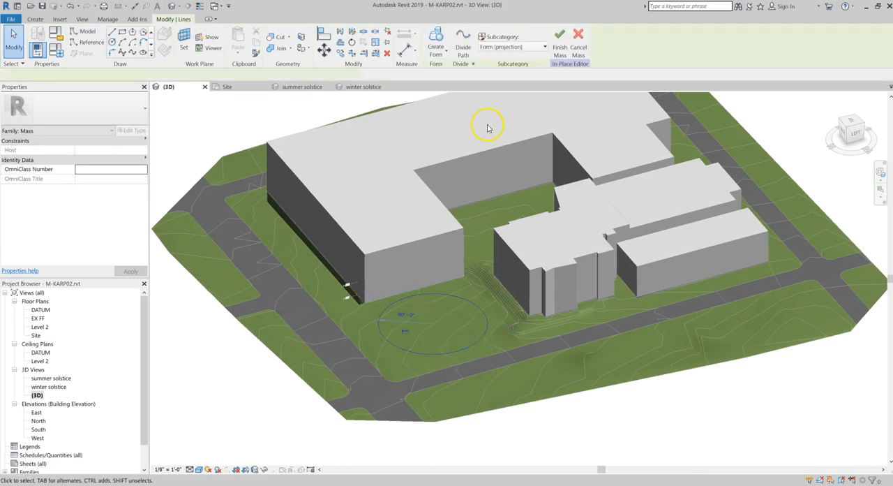
left_click(437, 50)
left_click(431, 69)
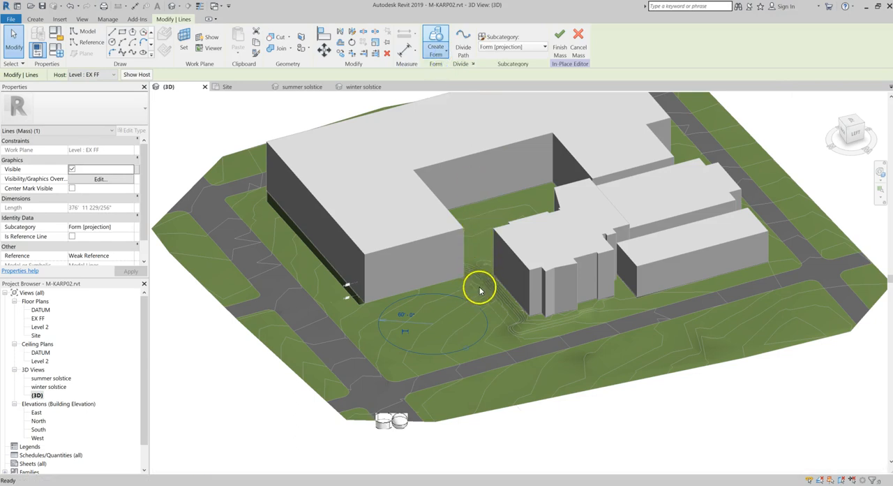
left_click(383, 427)
left_click(441, 292)
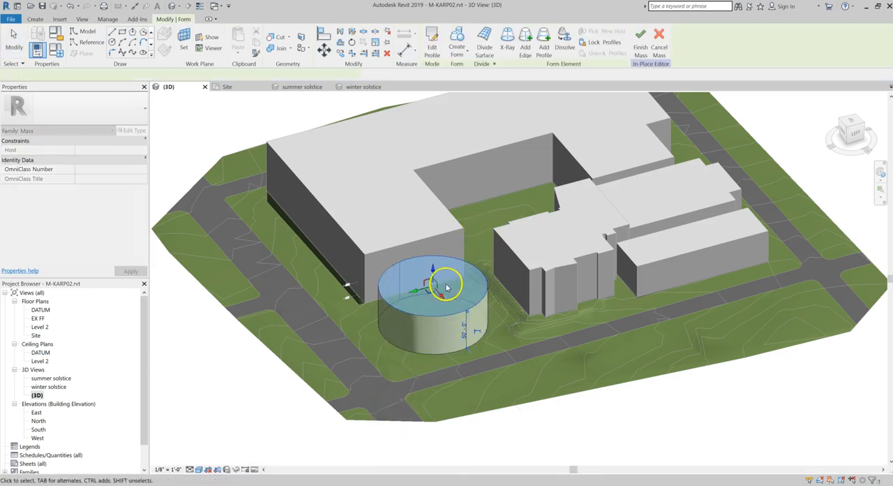
Set the cylinder's height to 70' and finish the in-place mass
scroll(439, 302, "up", 1)
left_click(466, 333)
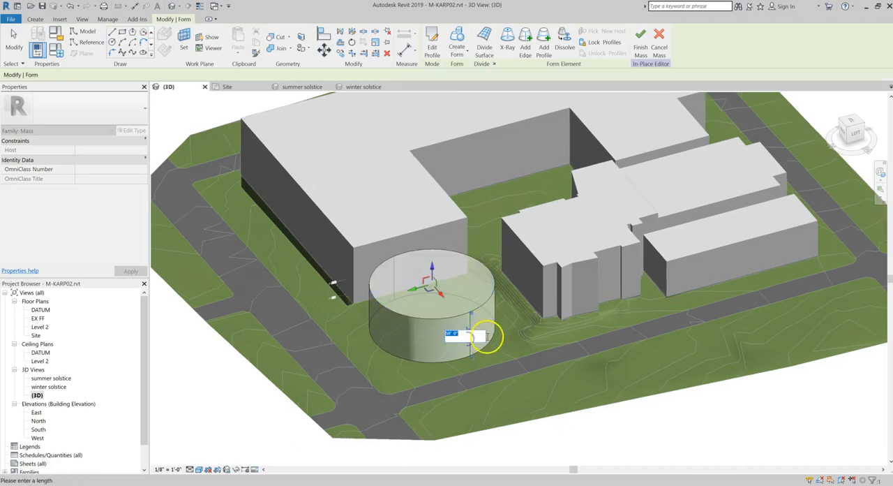
type("70")
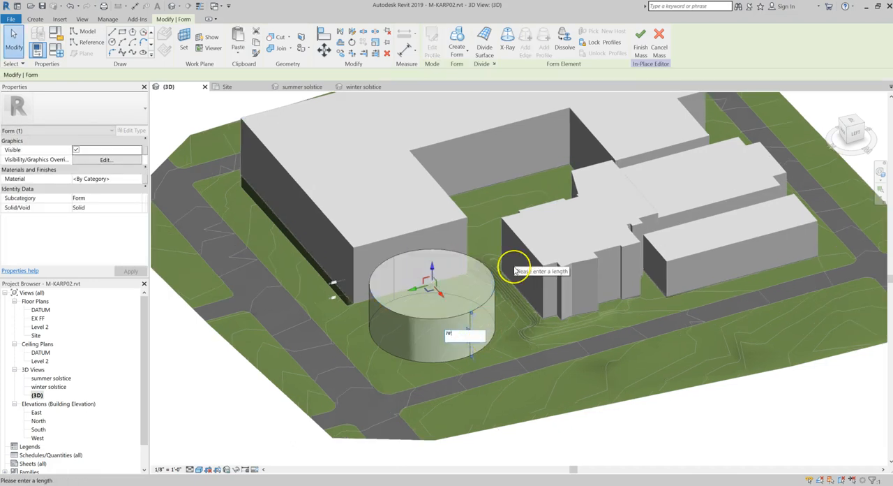
key("Return")
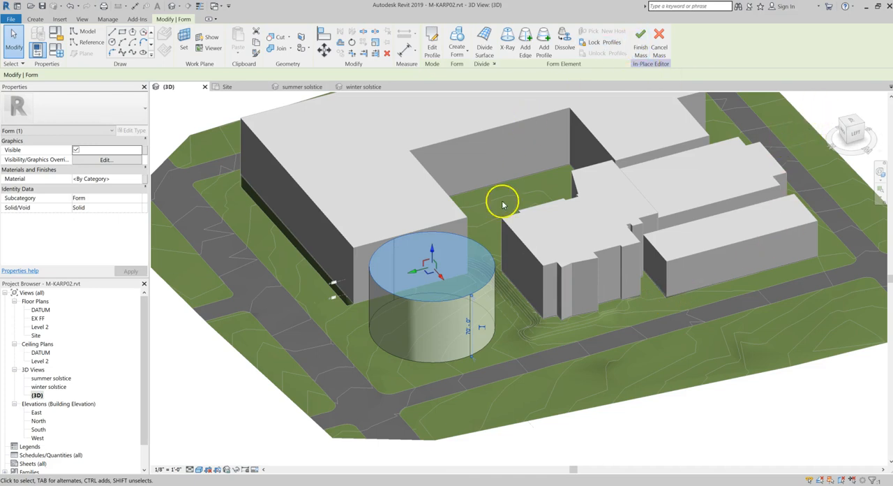
left_click(639, 41)
scroll(481, 314, "down", 2)
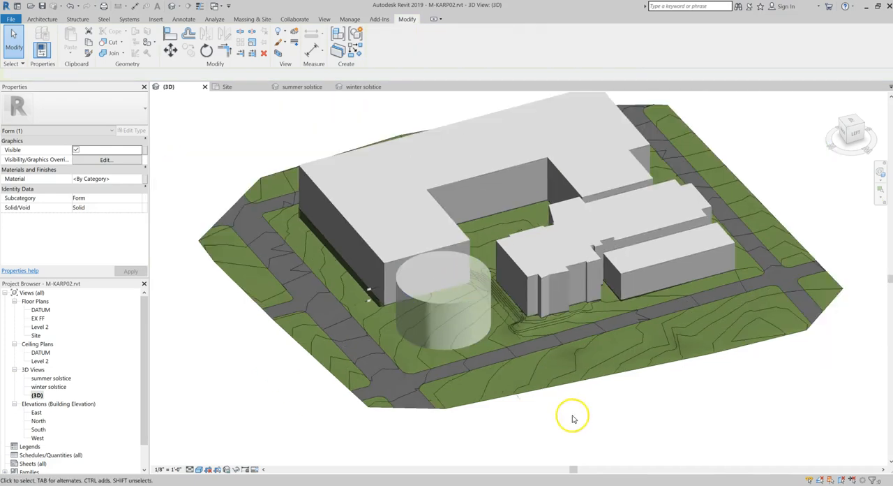
left_click(175, 190)
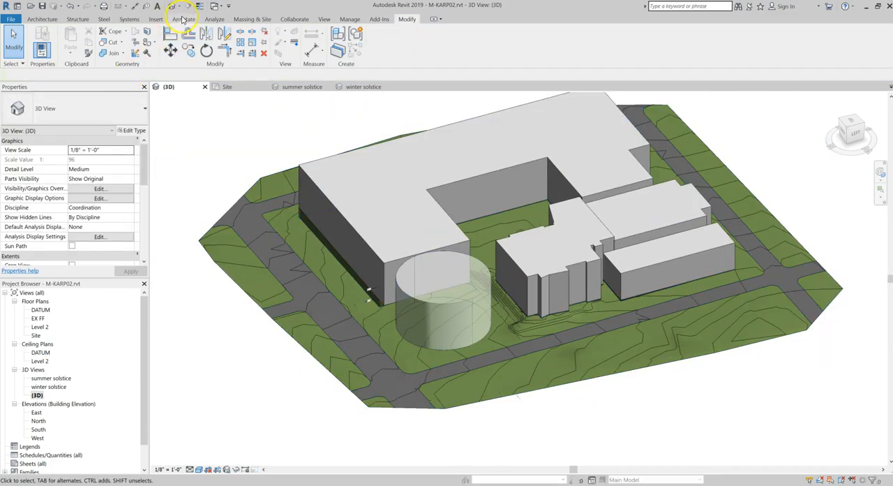
Open the Insight Solar Analysis and move its dialog clear of the model
left_click(216, 20)
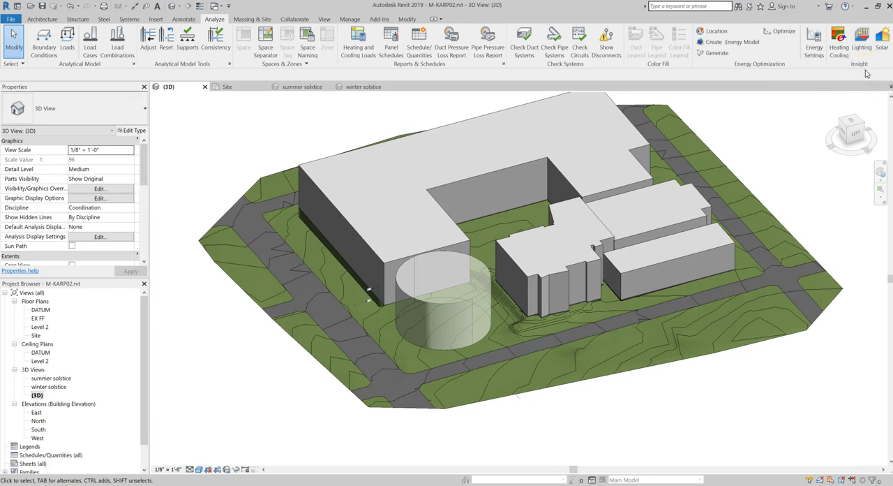
left_click(882, 43)
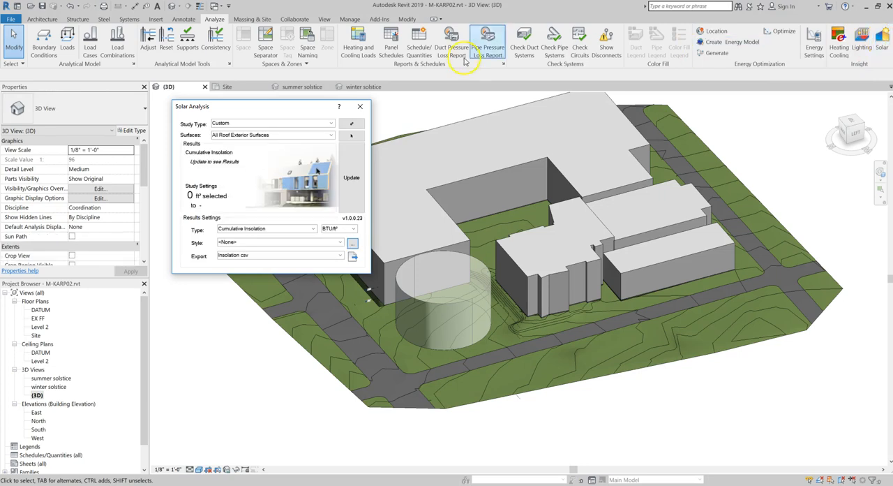
left_click_drag(300, 107, 188, 91)
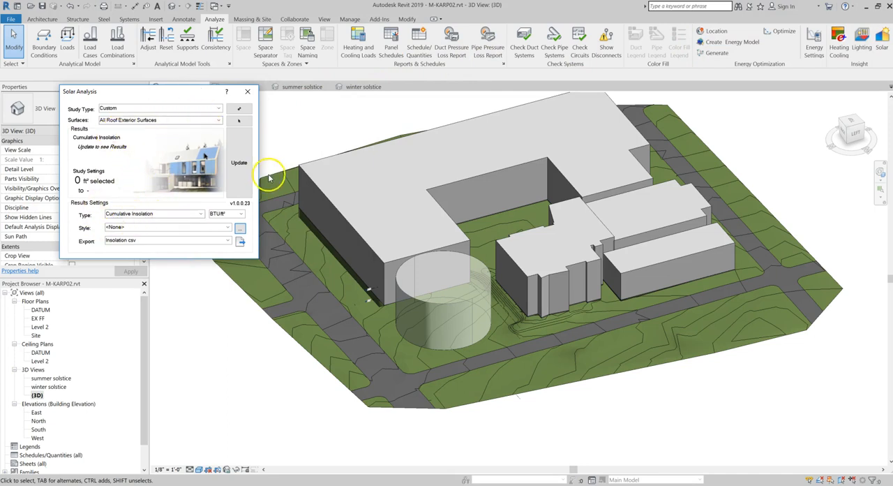
left_click_drag(185, 92, 171, 103)
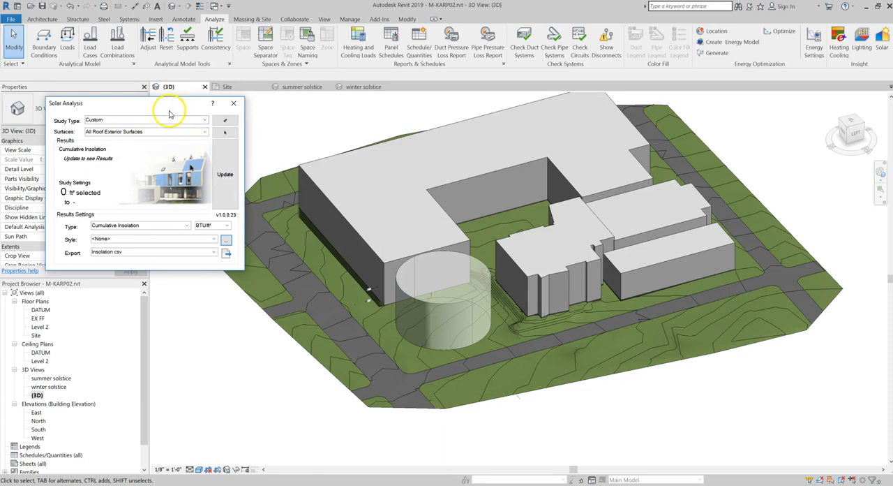
left_click_drag(169, 112, 174, 124)
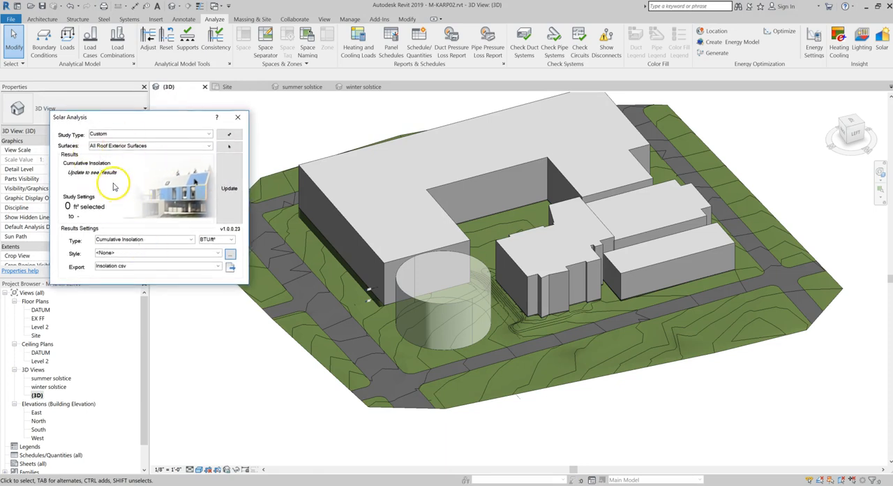
Try kWh/m² as the insolation result unit, then return it to BTU/ft²
left_click(228, 241)
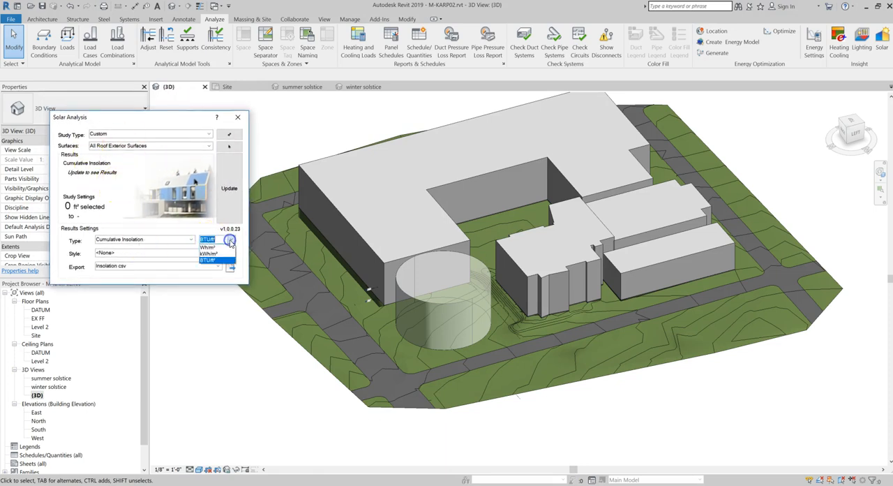
left_click(225, 253)
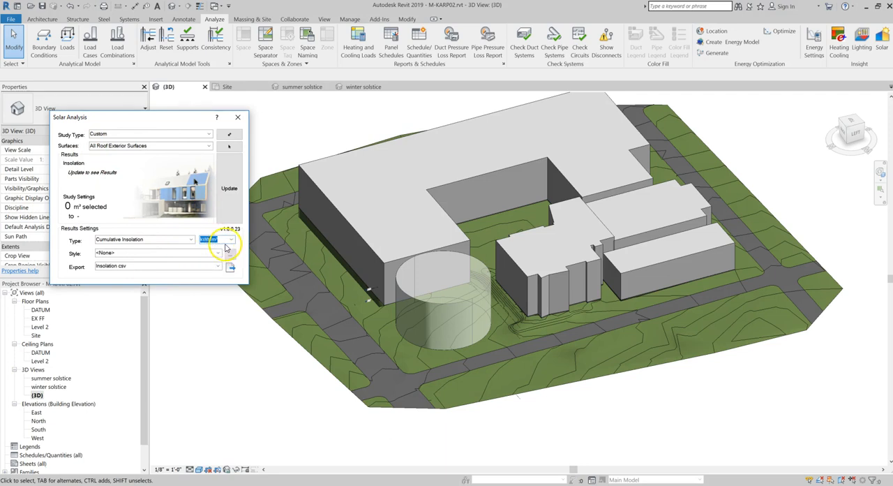
left_click(231, 239)
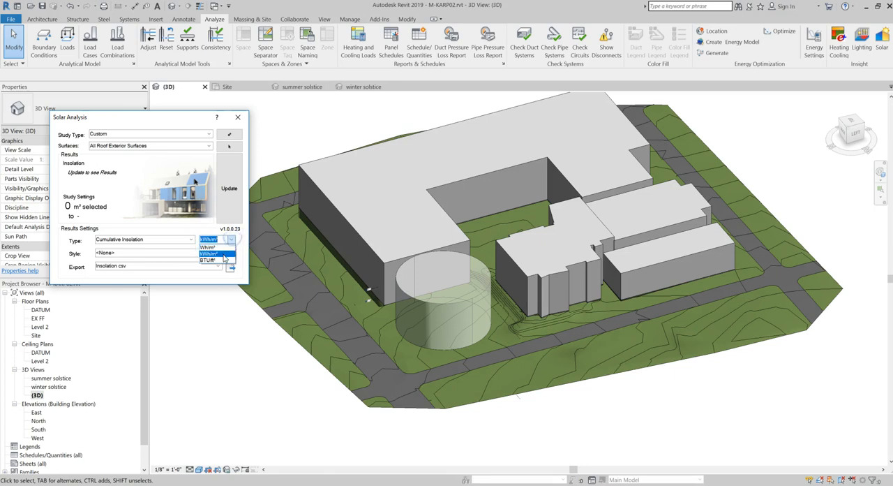
left_click(223, 259)
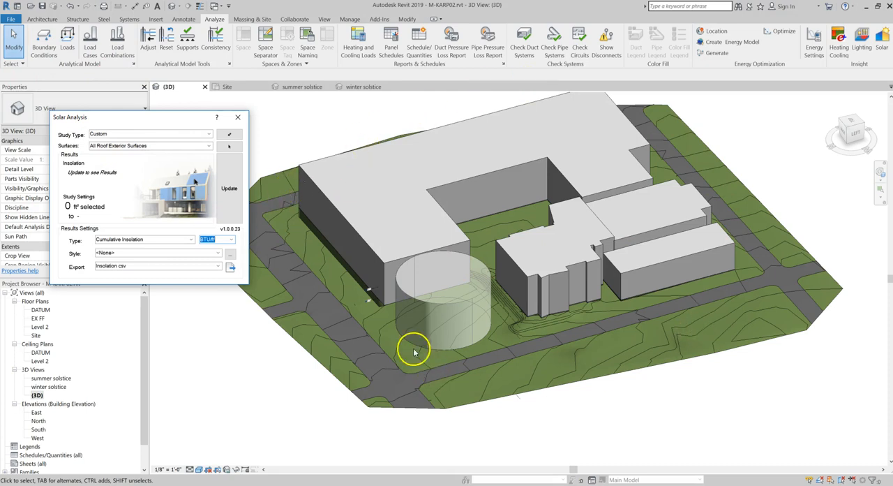
Set the analysis surfaces to <user selection> and dismiss the surface selection instructions
left_click(173, 149)
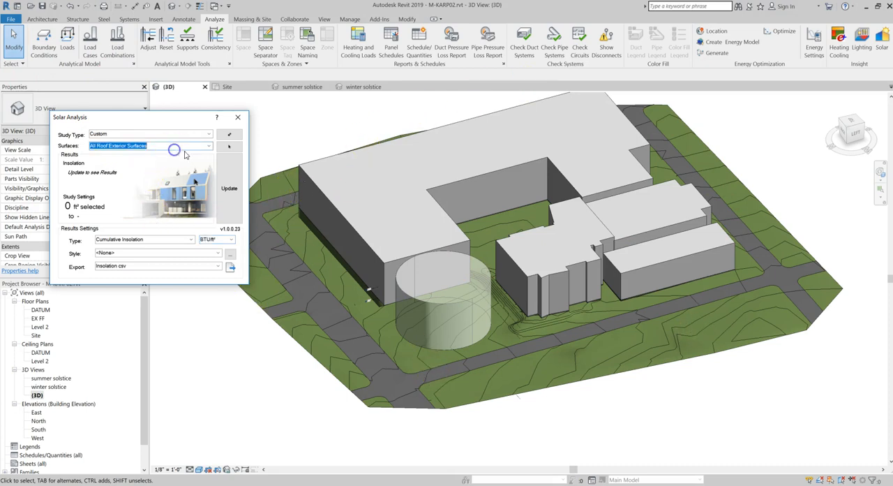
left_click(208, 146)
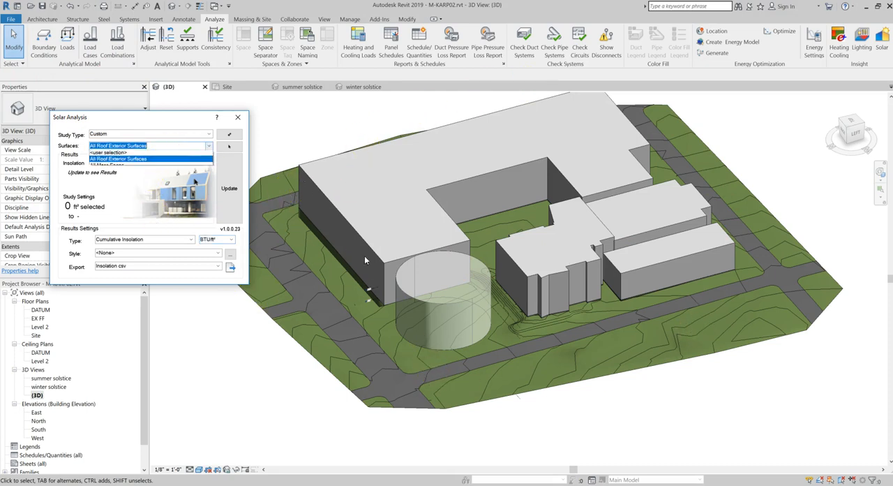
left_click(191, 154)
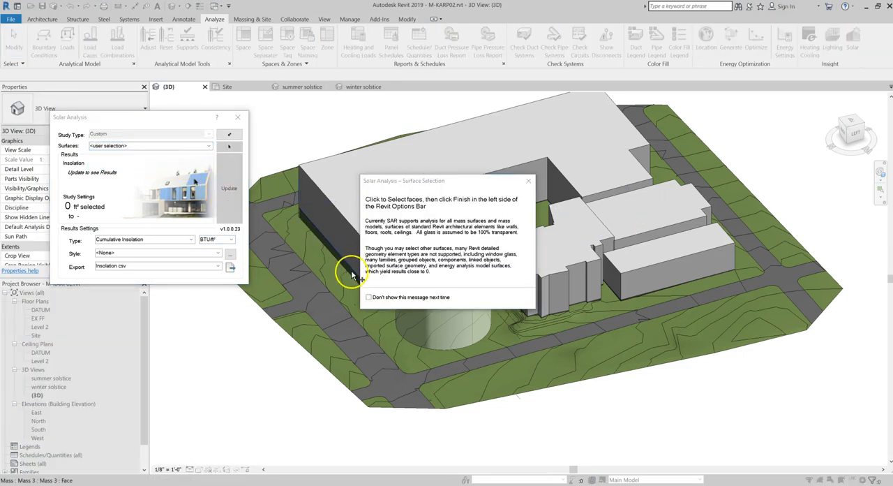
left_click_drag(448, 181, 640, 127)
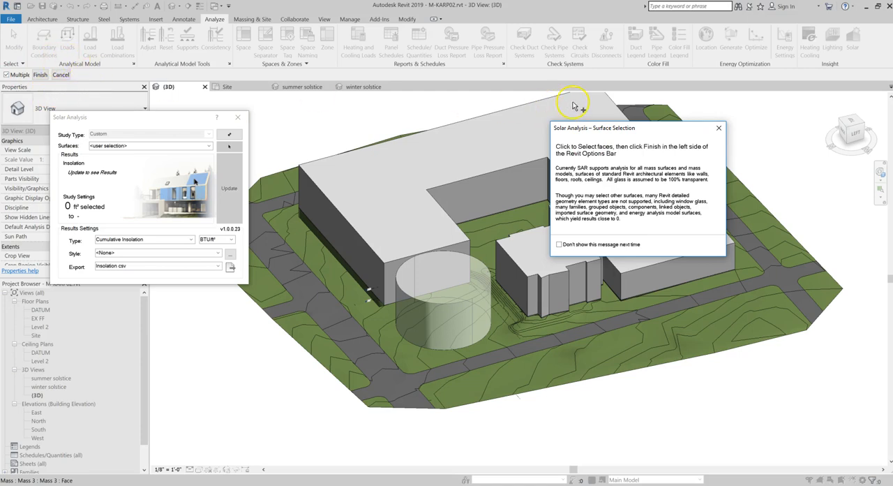
left_click(718, 128)
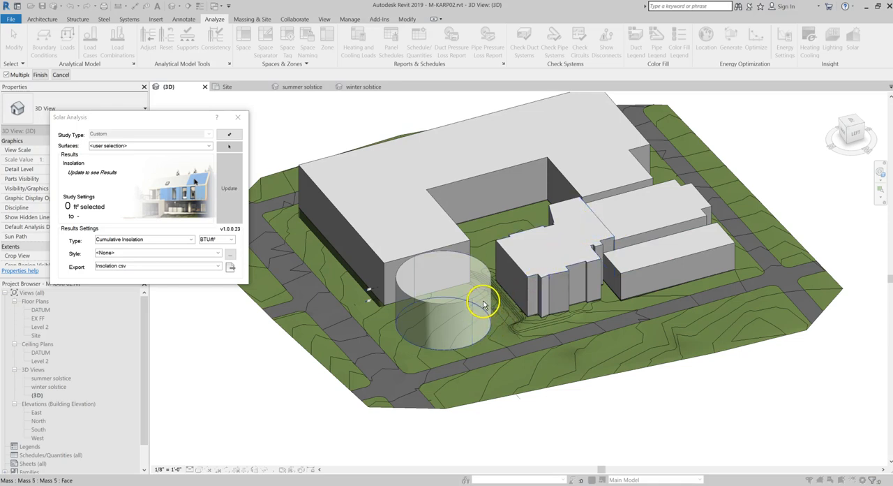
Select both curved side faces of the cylinder for the solar analysis and finish the selection
left_click(441, 325)
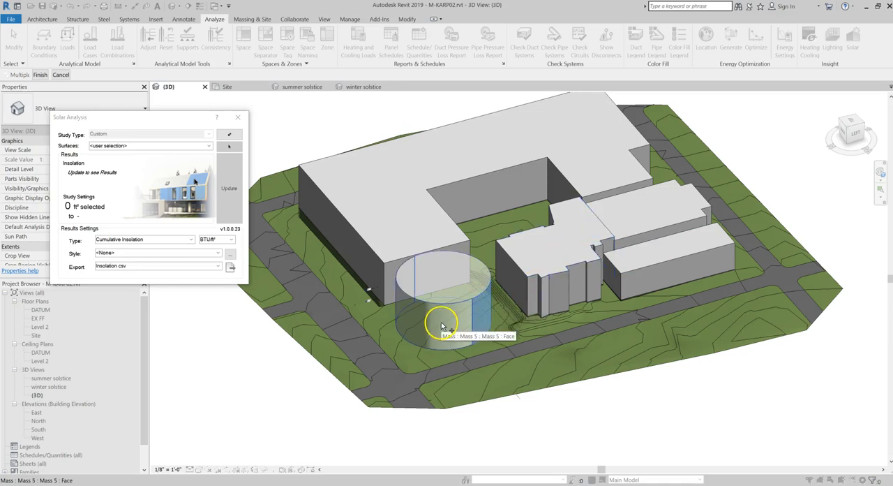
left_click(441, 325)
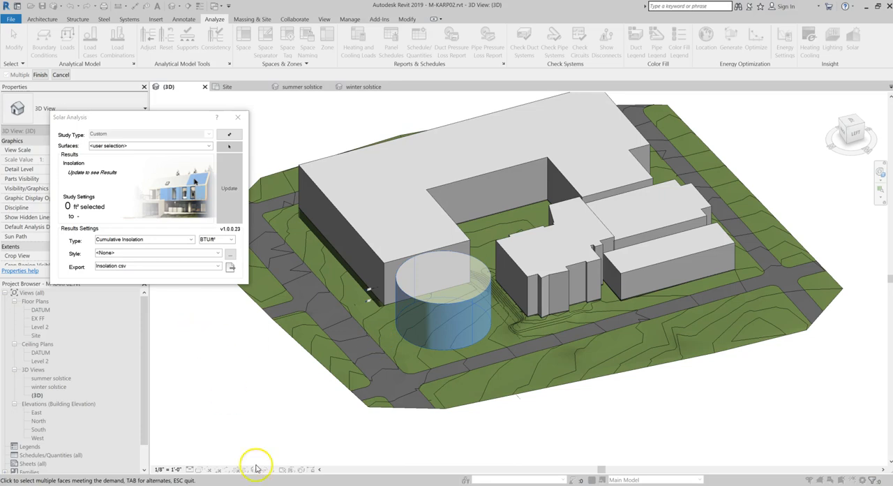
left_click(39, 75)
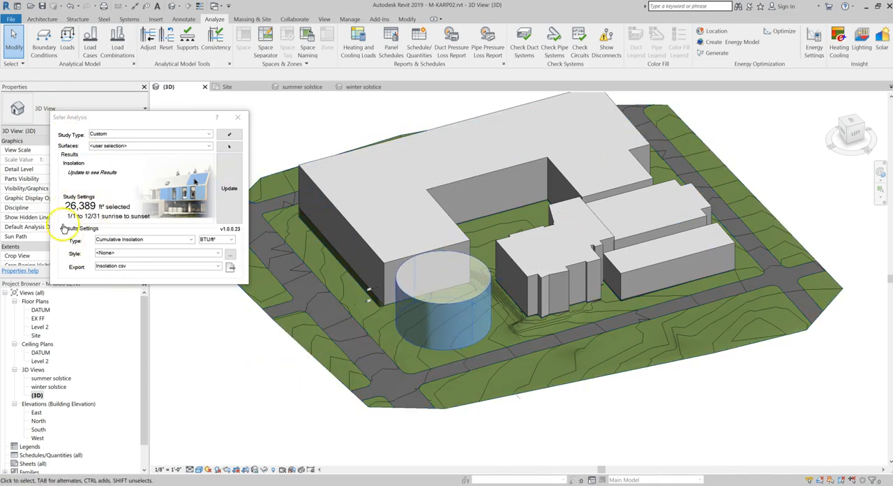
Set the ground plane level to EX FF in the view's sun settings and accept them
left_click(203, 468)
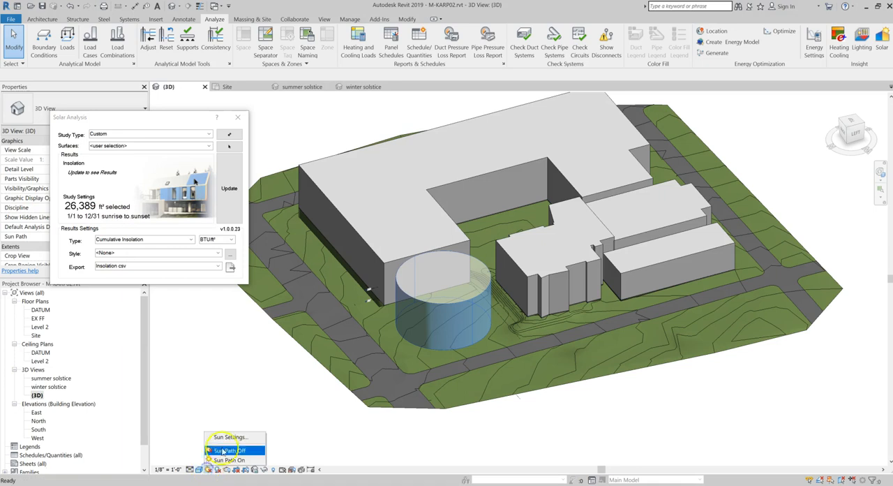
left_click(228, 444)
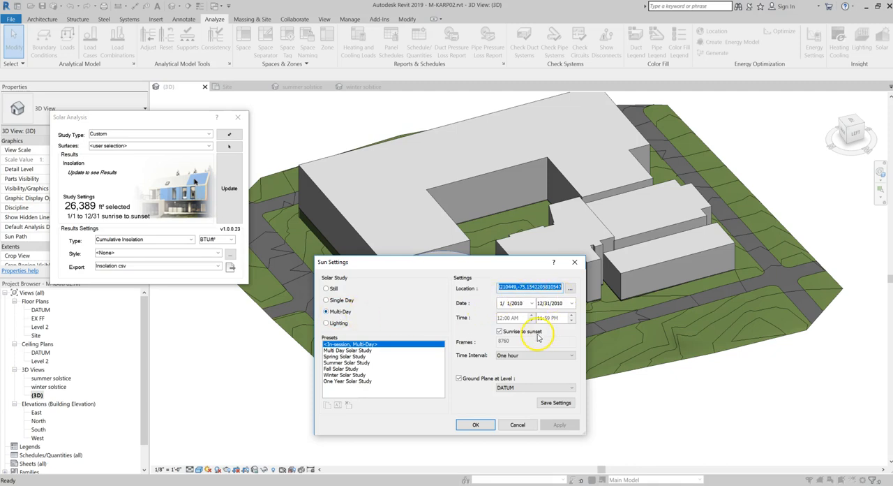
left_click(531, 388)
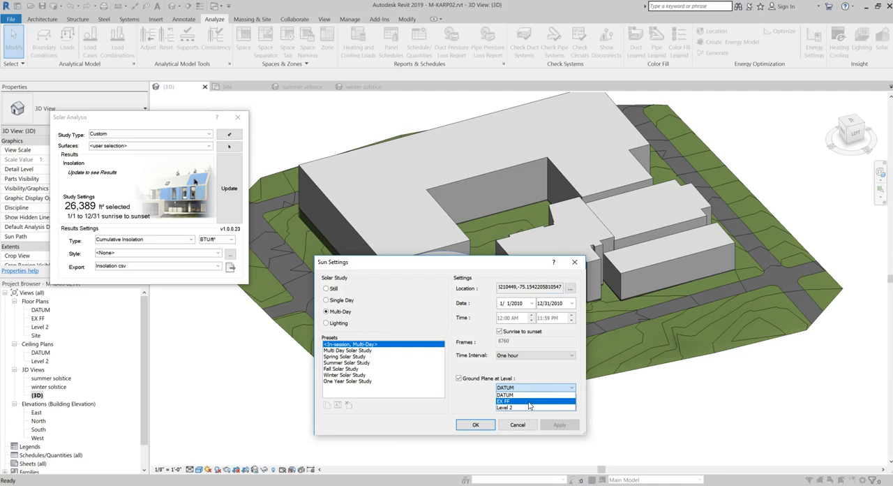
left_click(529, 402)
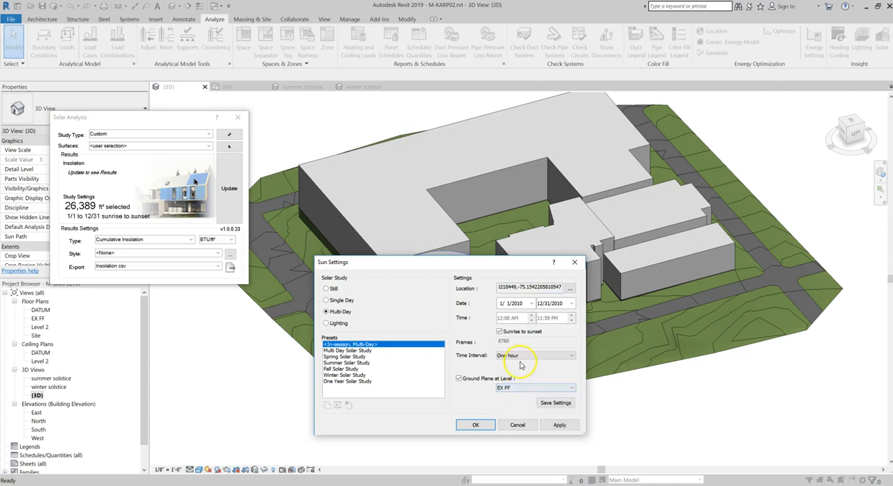
left_click(472, 424)
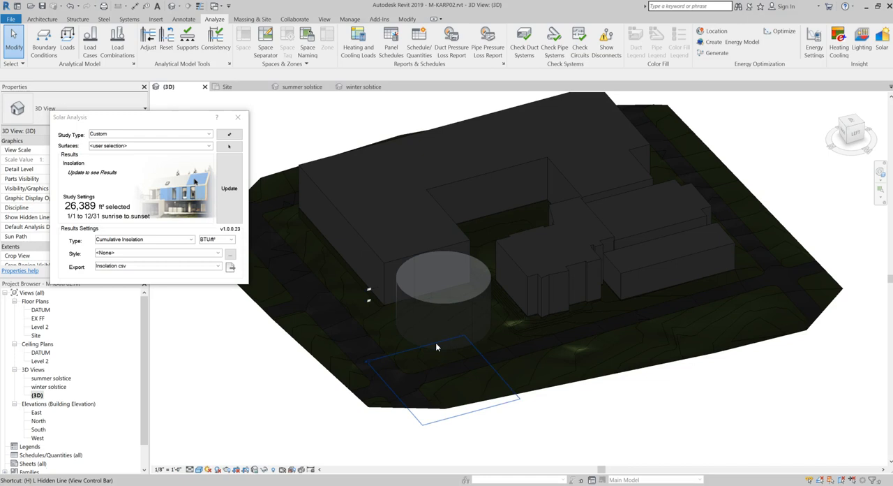
Display the 3D view in Hidden Line and set the results style to Solar Analysis Default
key("l")
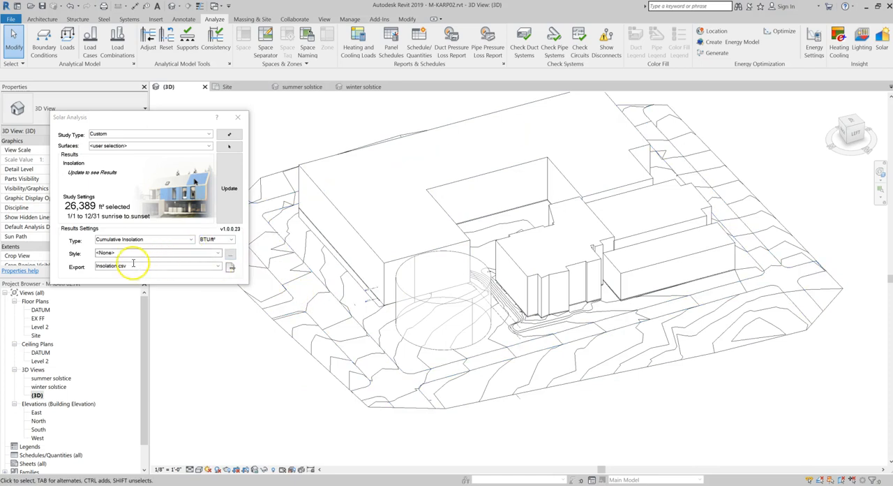
left_click(219, 252)
left_click(139, 318)
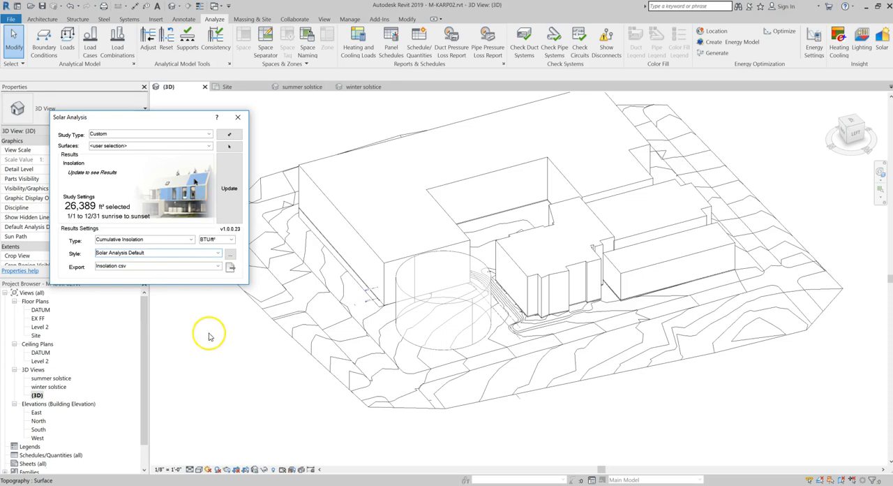
Change the maximum color of the Solar Analysis Default display style's gradient to red
left_click(231, 255)
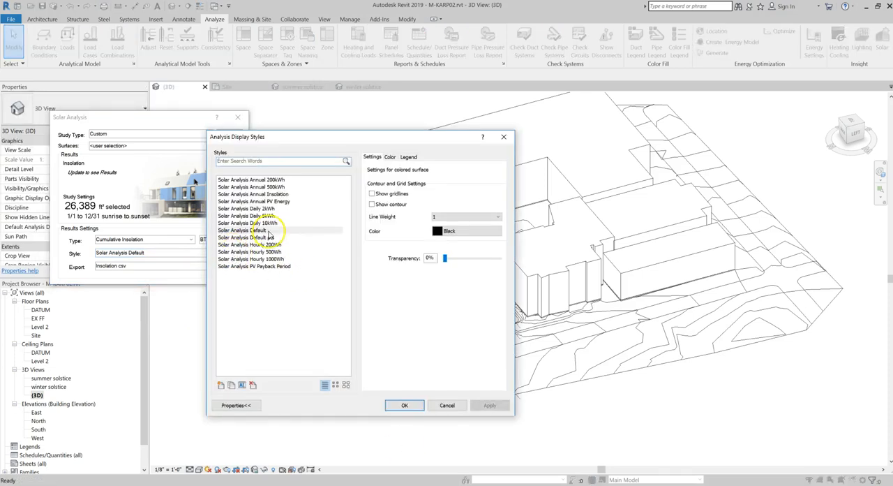
left_click(268, 231)
left_click(391, 157)
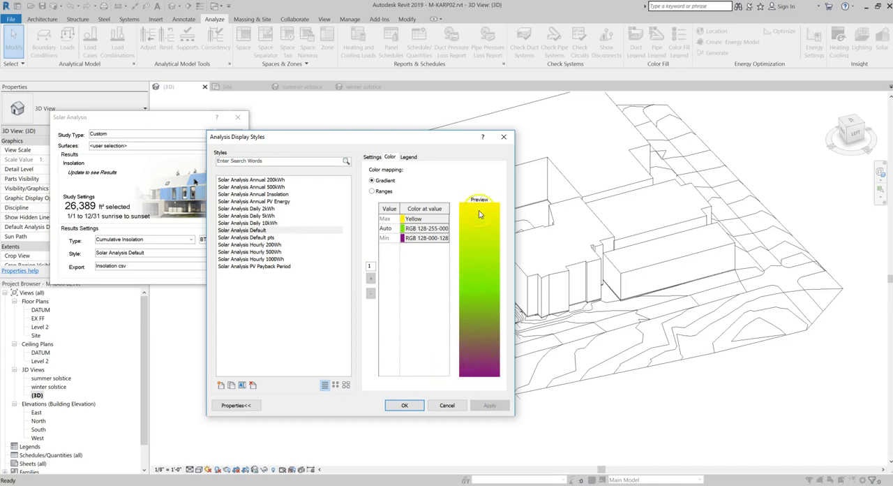
left_click(420, 220)
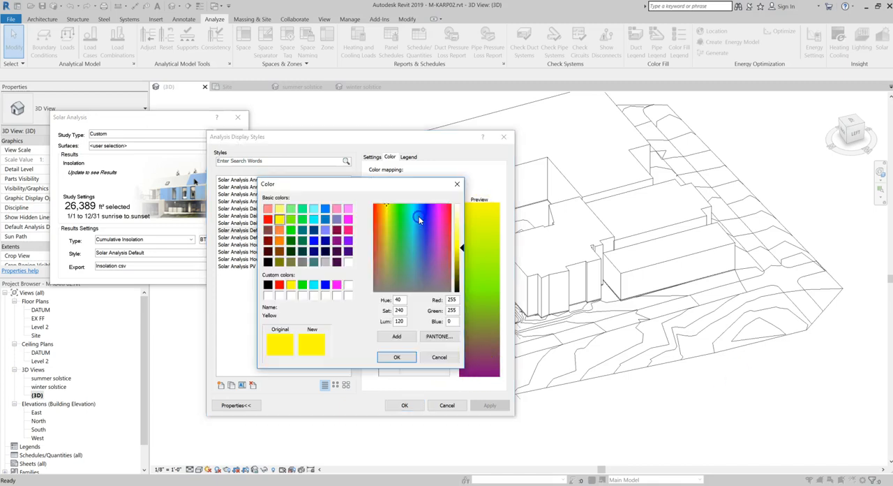
left_click(459, 183)
left_click(413, 219)
left_click(279, 285)
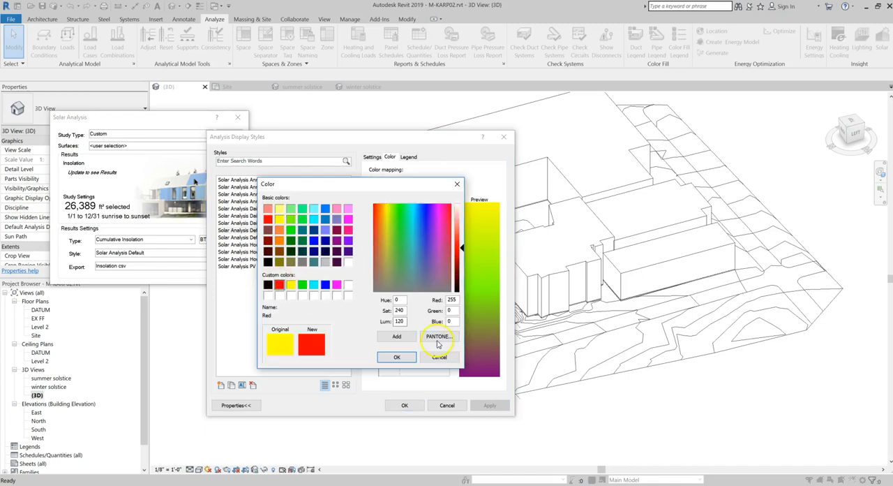
left_click(400, 357)
Set the gradient's minimum color to blue and its middle color to yellow, and save the display style
left_click(412, 238)
left_click(326, 284)
left_click(397, 356)
left_click(408, 229)
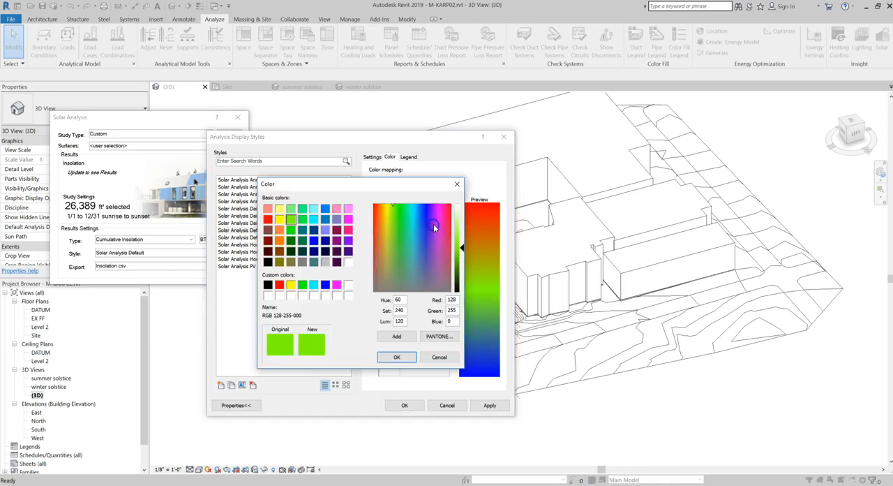
left_click(280, 218)
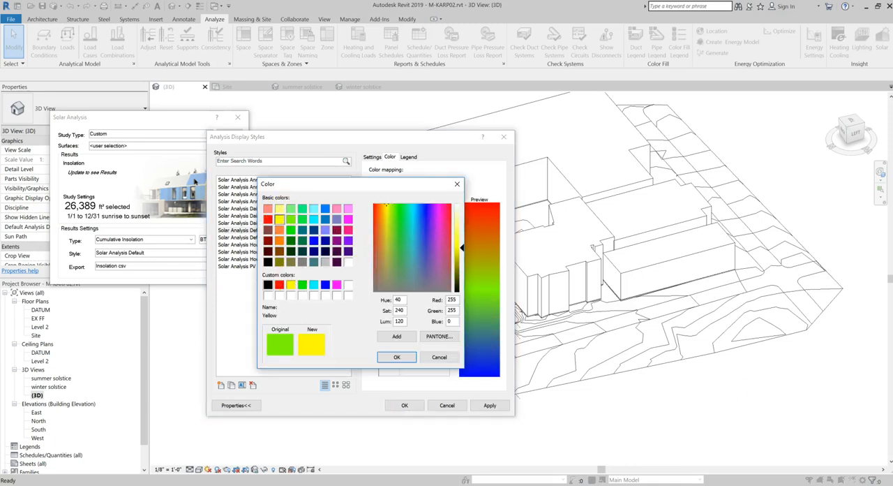
left_click(396, 357)
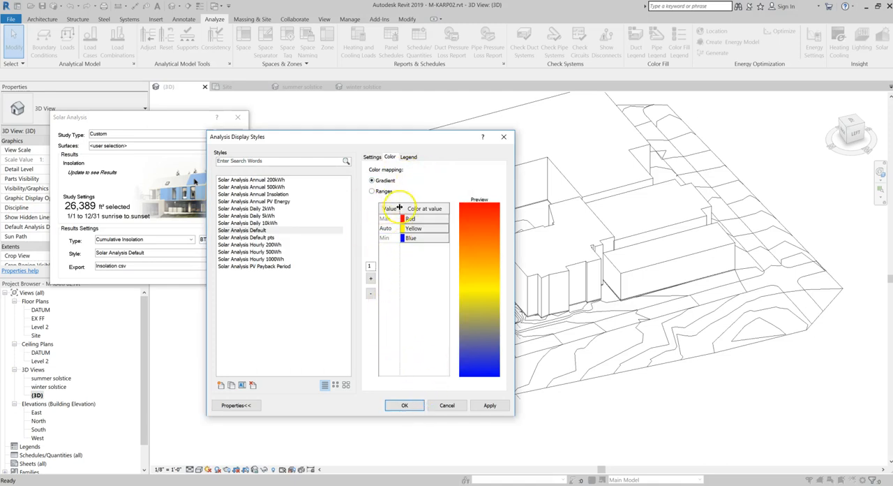
left_click(407, 405)
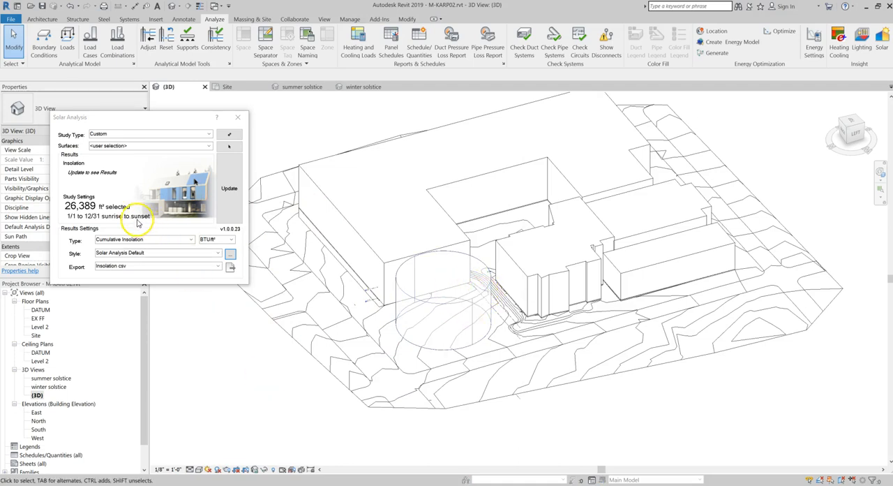
Run the solar analysis and examine the insolation colors around all sides of the cylinder
left_click(233, 187)
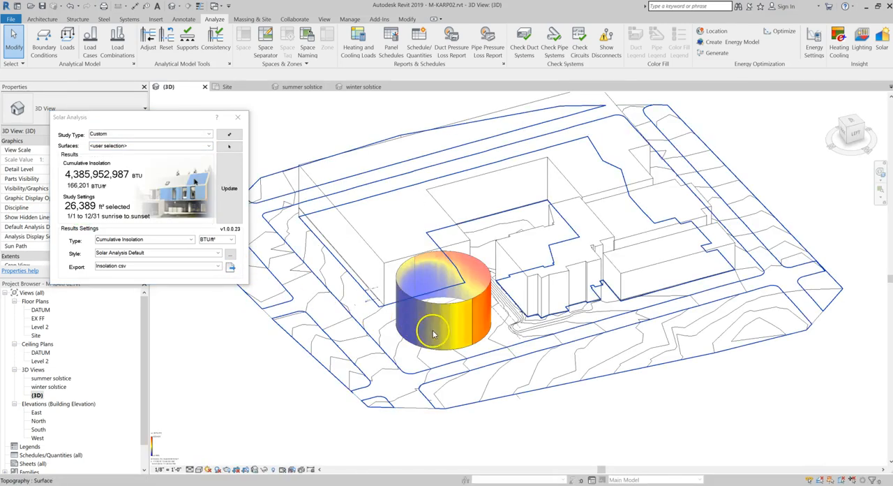
middle_click_drag(484, 384, 415, 334, "shift")
scroll(418, 331, "up", 5)
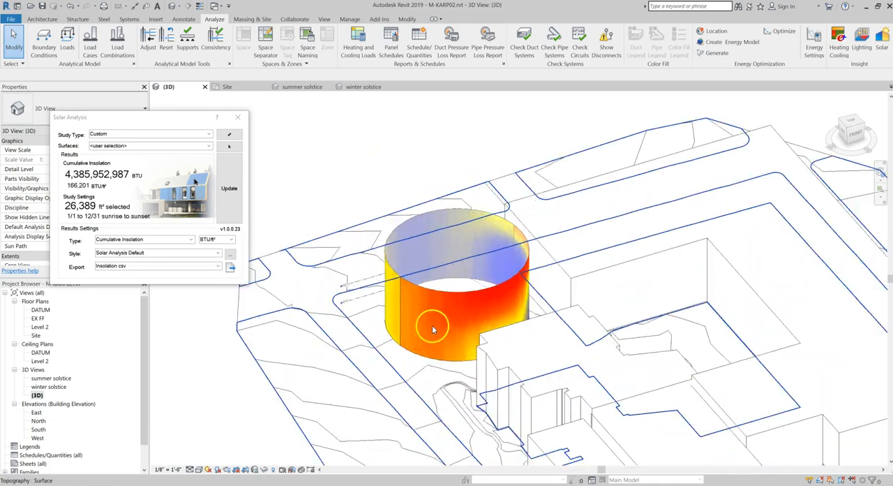
scroll(418, 310, "up", 2)
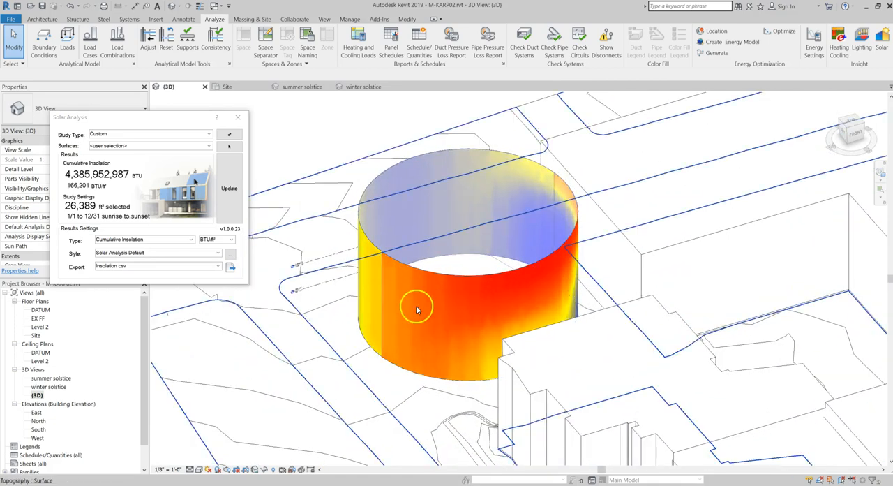
middle_click_drag(578, 267, 547, 348, "shift")
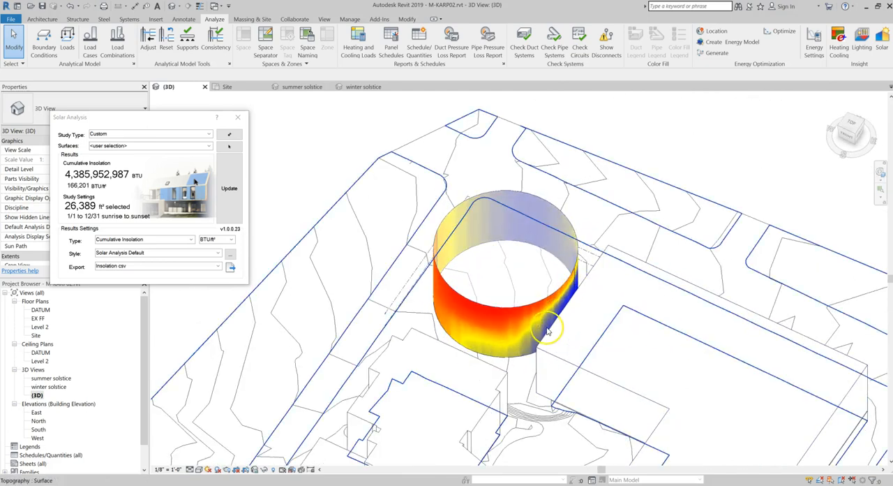
middle_click_drag(524, 364, 564, 281, "shift")
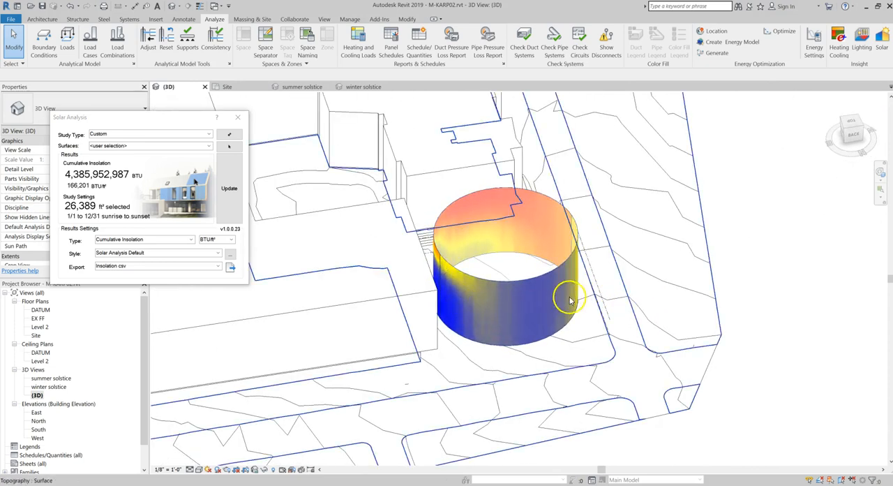
middle_click_drag(565, 296, 558, 265, "shift")
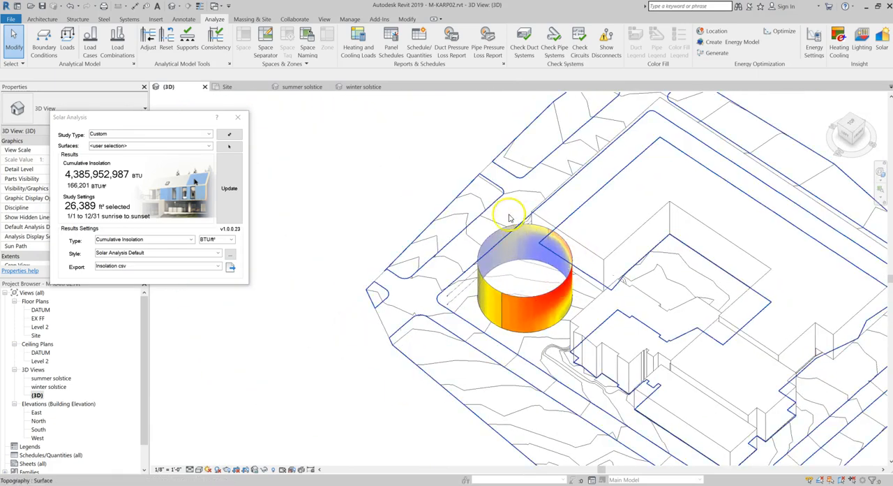
left_click(515, 315)
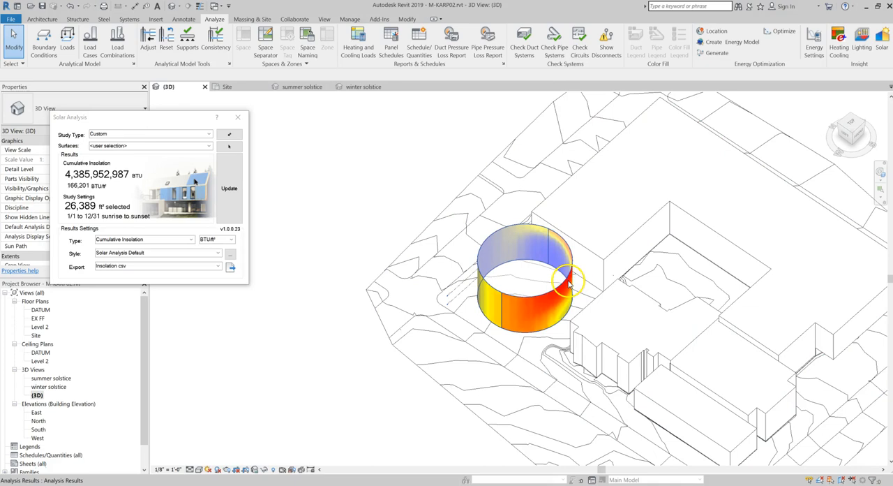
Review the location, date range and time interval in the 3D view's sun settings
left_click(216, 469)
left_click(229, 435)
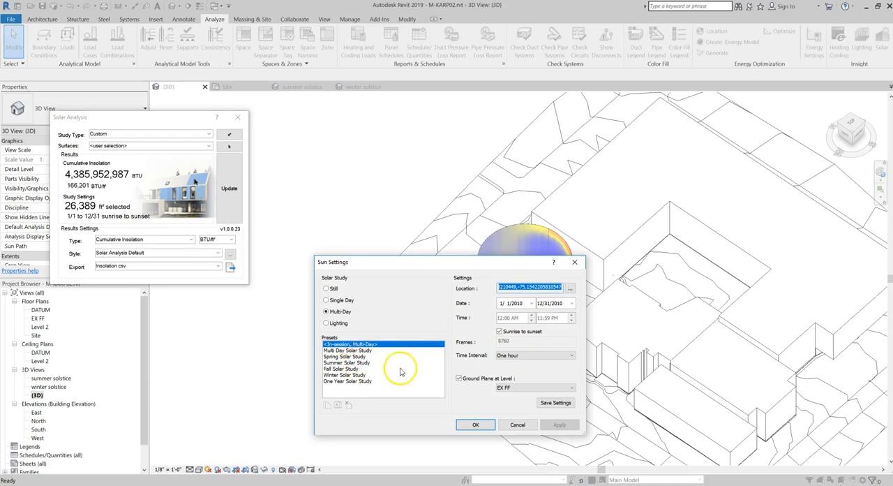
left_click(515, 425)
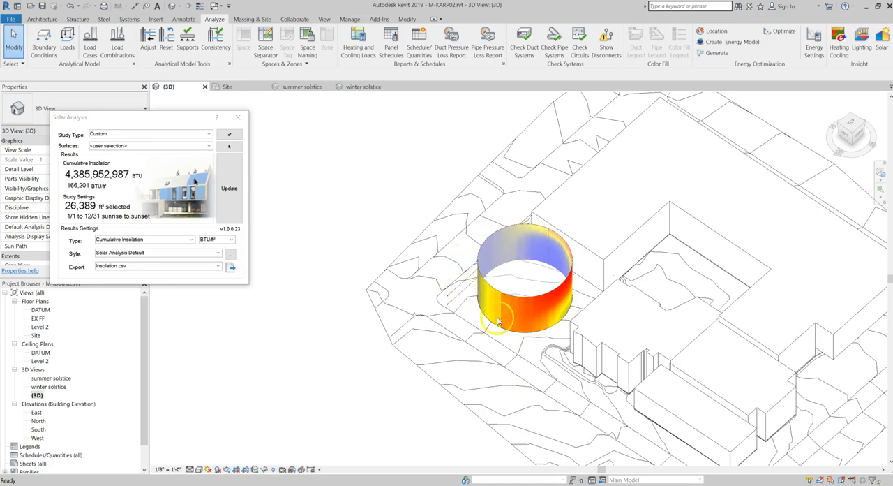
Move the Custom Solar results legend from far outside the site to just beside the site's edge near the cylinder
scroll(373, 301, "down", 2)
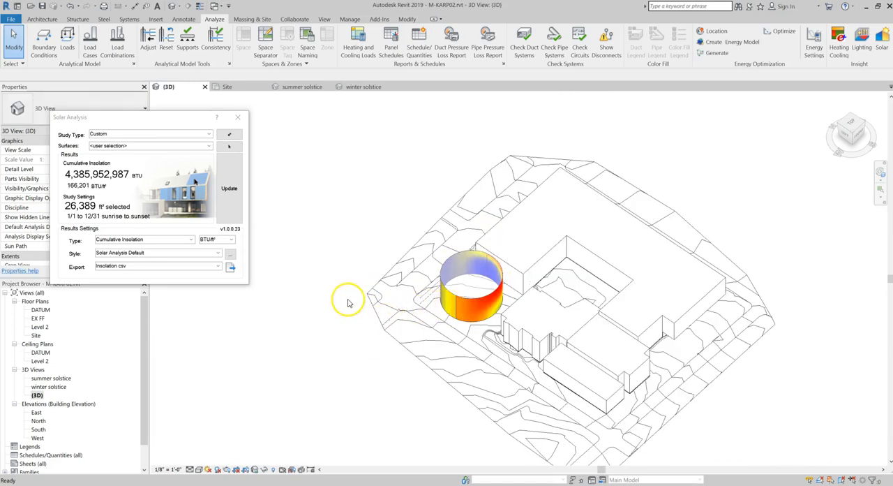
scroll(349, 303, "up", 2)
middle_click_drag(435, 339, 598, 324, "shift")
scroll(630, 350, "down", 2)
scroll(642, 360, "down", 2)
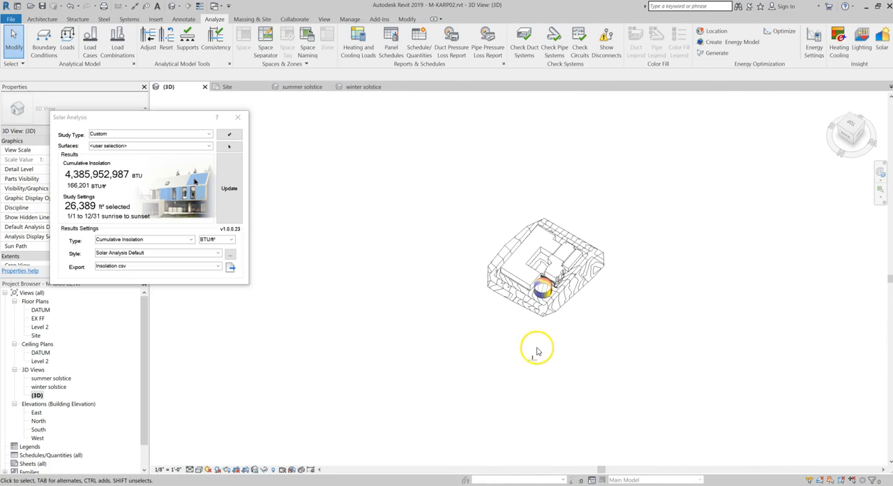
scroll(534, 360, "up", 2)
scroll(579, 382, "up", 2)
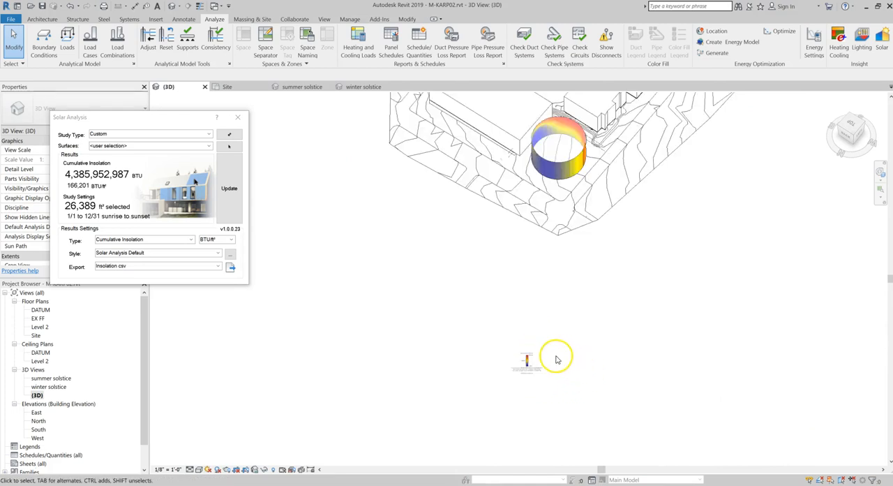
left_click(528, 368)
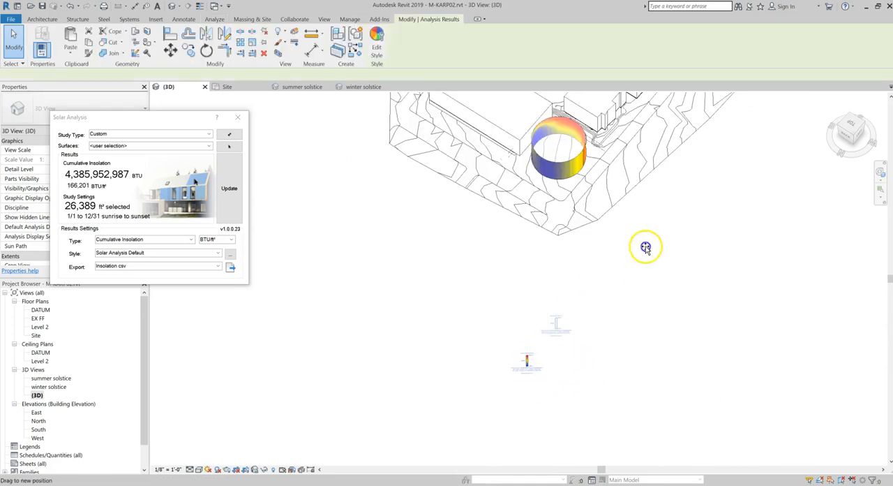
scroll(626, 174, "up", 3)
middle_click_drag(636, 161, 620, 243)
Examine the legend's maximum, middle and minimum insolation values and its study information
scroll(621, 242, "up", 5)
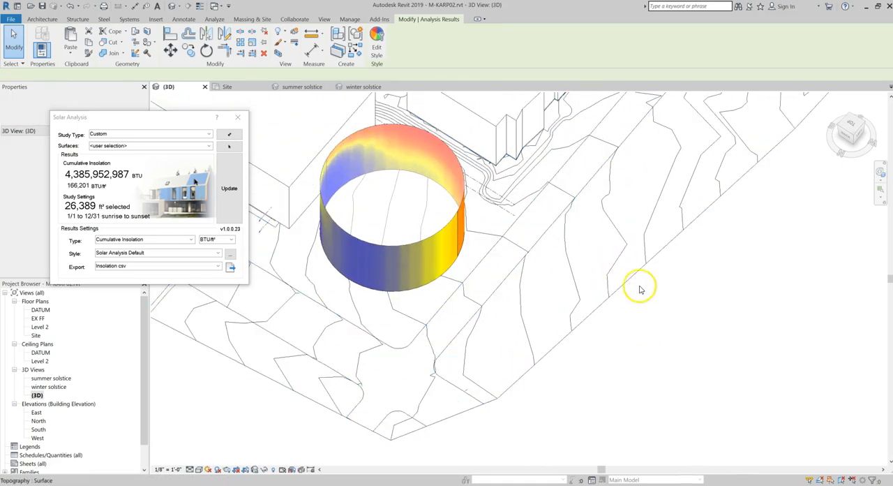
left_click_drag(630, 368, 699, 336)
scroll(739, 340, "up", 3)
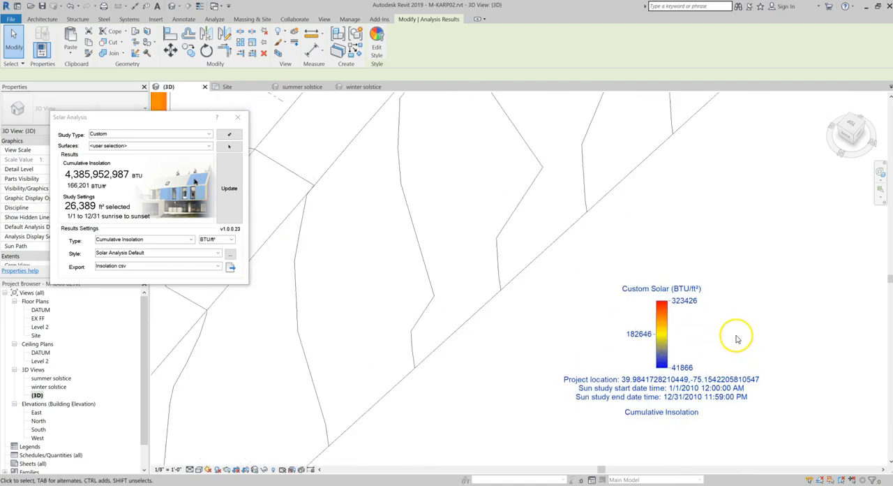
left_click(690, 301)
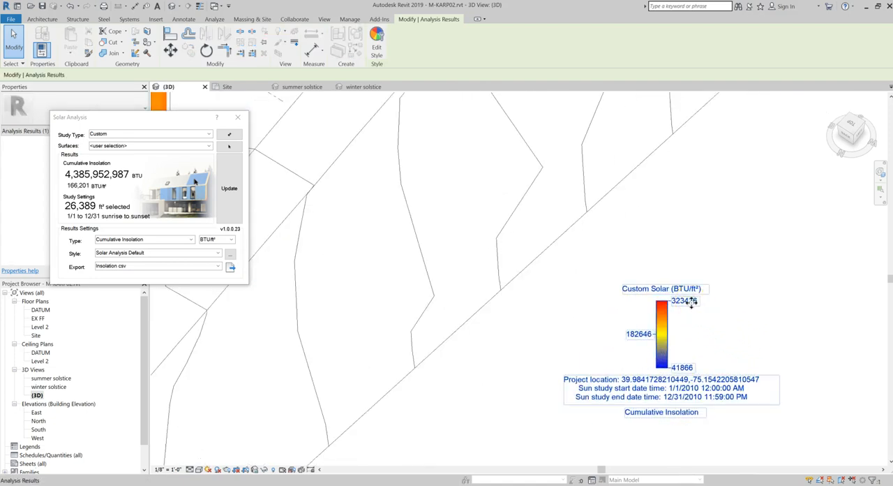
left_click(687, 335)
left_click(656, 349)
scroll(686, 305, "down", 1)
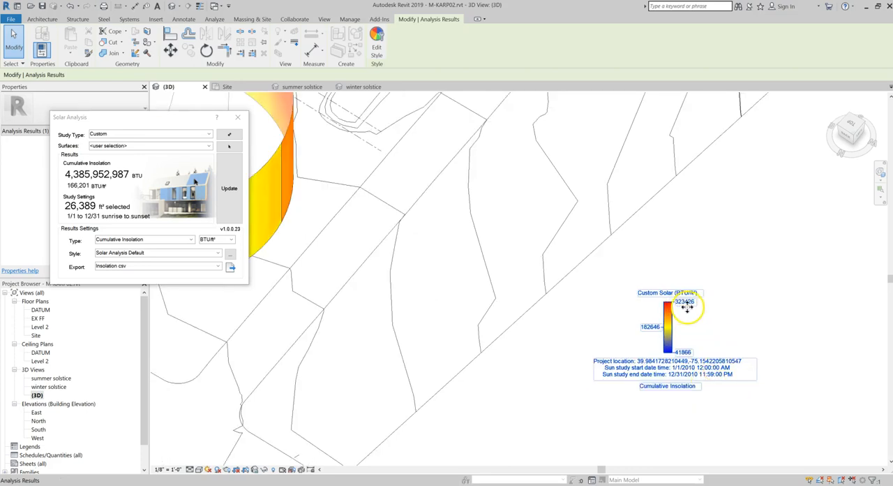
scroll(685, 306, "down", 1)
scroll(687, 309, "up", 2)
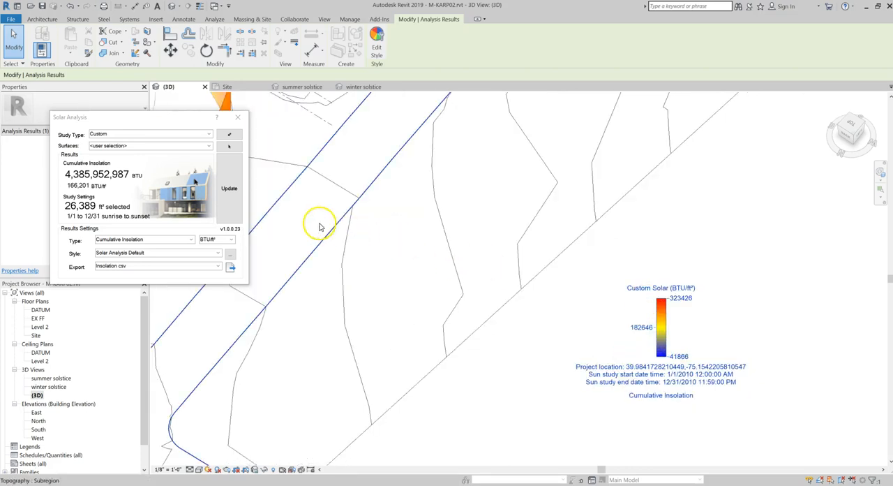
Turn off Show Description for the legend of the Solar Analysis Default display style and save the style
left_click(230, 255)
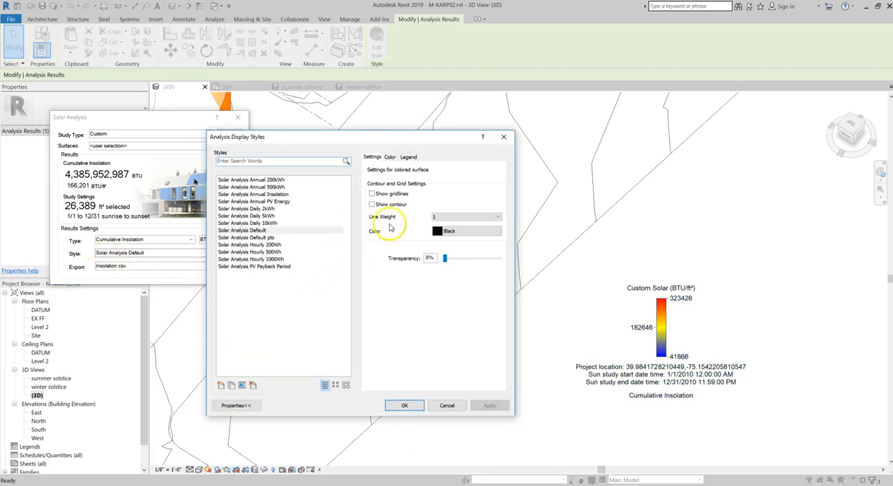
left_click(409, 157)
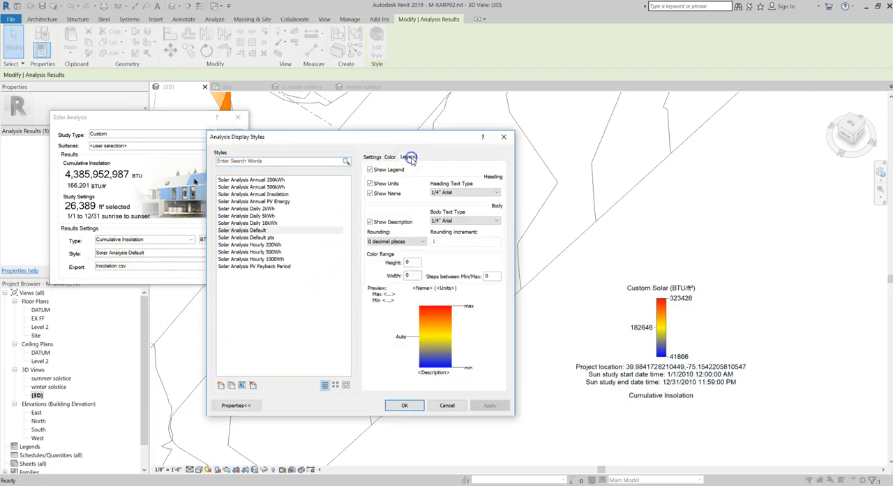
left_click(392, 221)
left_click(490, 404)
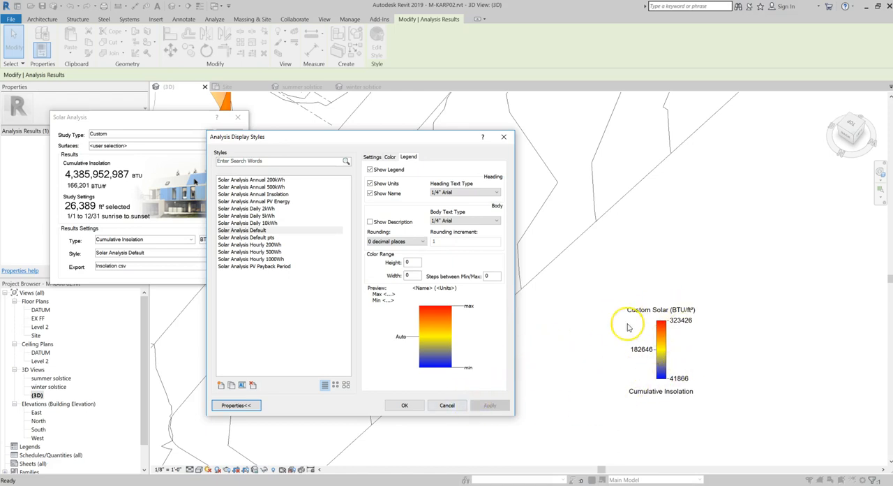
left_click(412, 407)
Move the solar legend right next to the cylinder, with the view orbited to show its red, high-insolation side
scroll(637, 307, "down", 5)
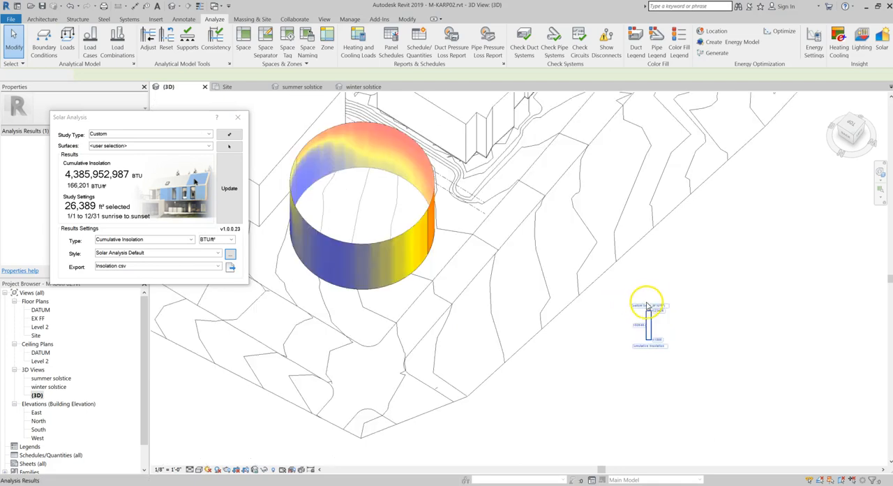
middle_click_drag(701, 333, 473, 313, "shift")
middle_click_drag(392, 312, 598, 343)
scroll(613, 350, "down", 2)
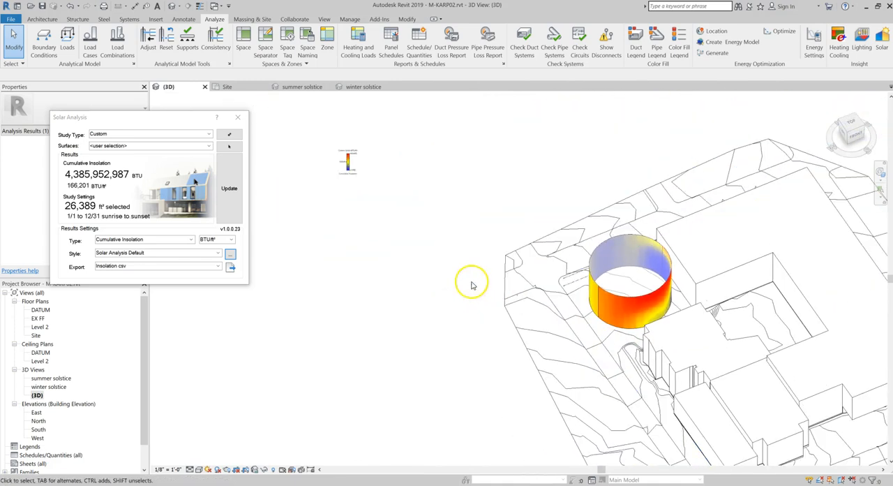
left_click(347, 160)
left_click_drag(347, 161, 563, 303)
scroll(674, 305, "up", 5)
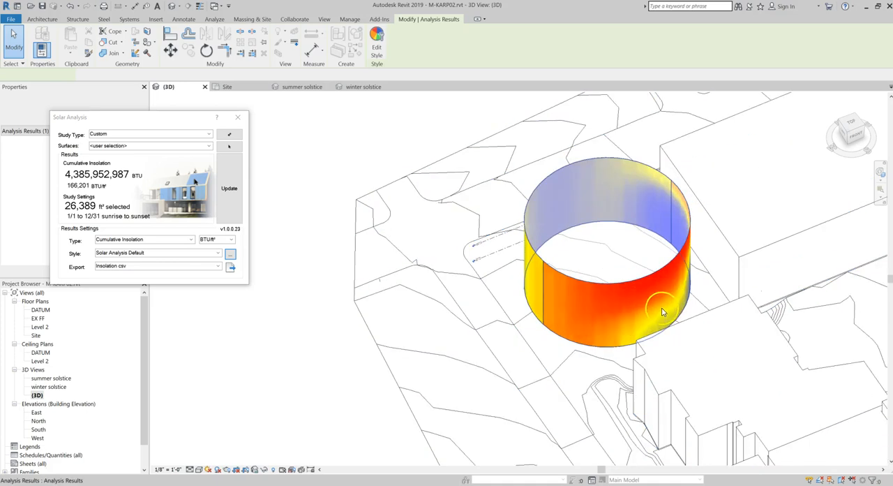
scroll(708, 333, "down", 6)
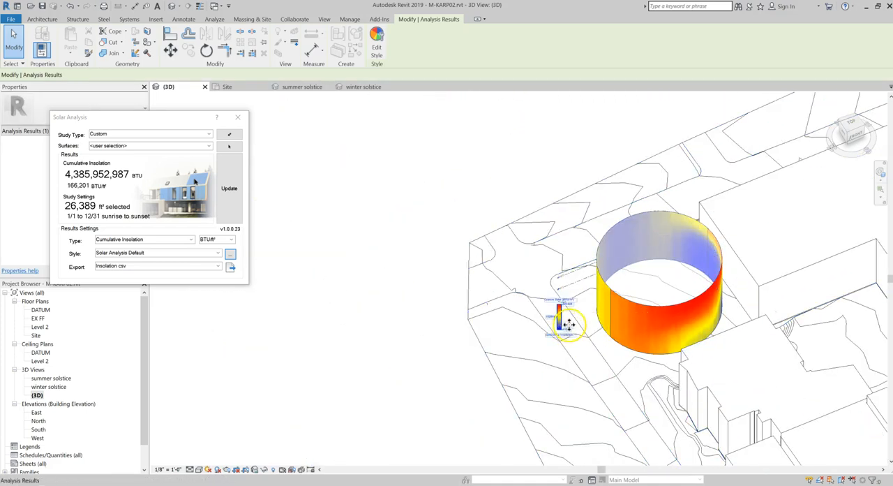
scroll(672, 336, "up", 3)
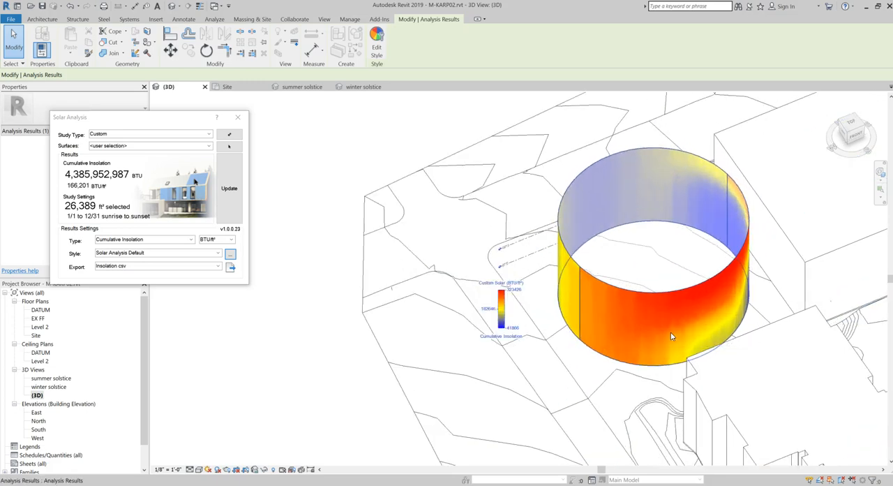
scroll(670, 337, "up", 1)
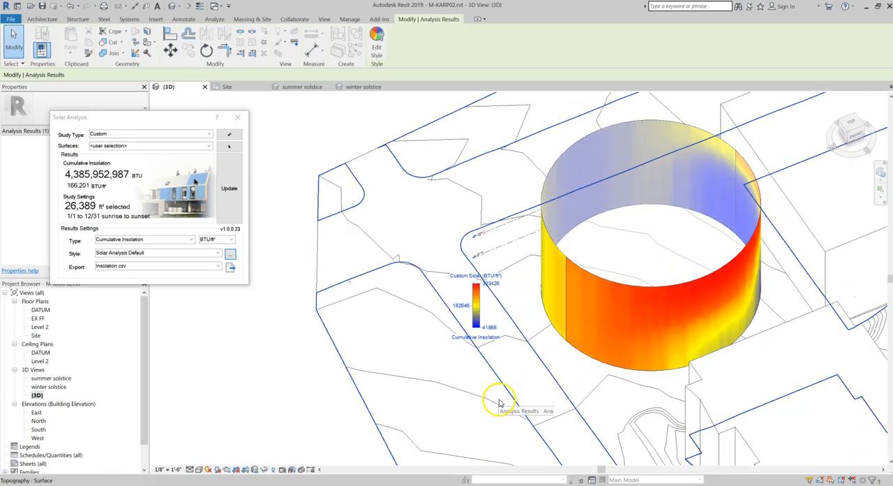